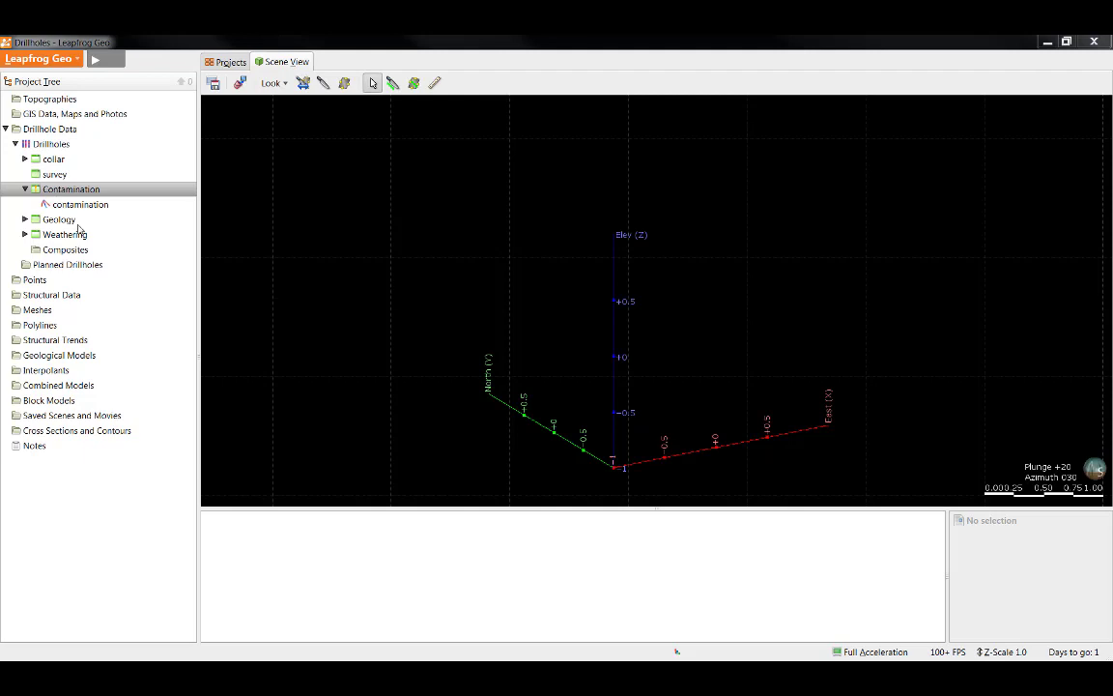
# Replace the Contamination drillholes in the 3-D scene with the Geology drillholes coloured by Simple_Lith.
pyautogui.moveTo(60, 219); pyautogui.dragTo(518, 299)
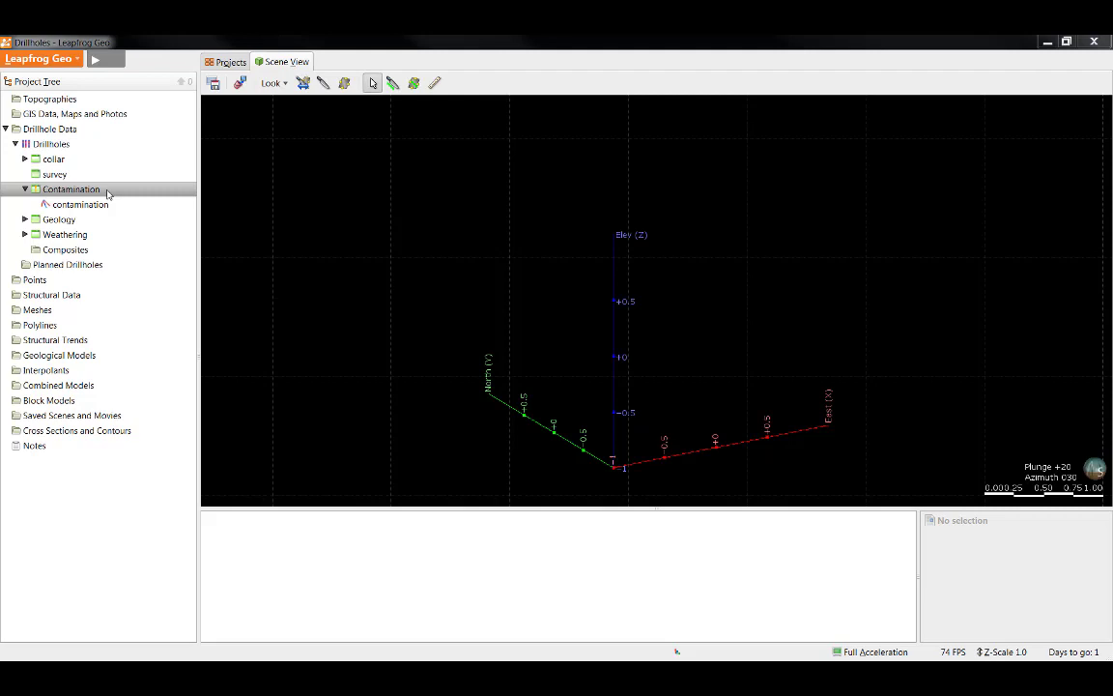
pyautogui.moveTo(108, 191); pyautogui.dragTo(919, 388)
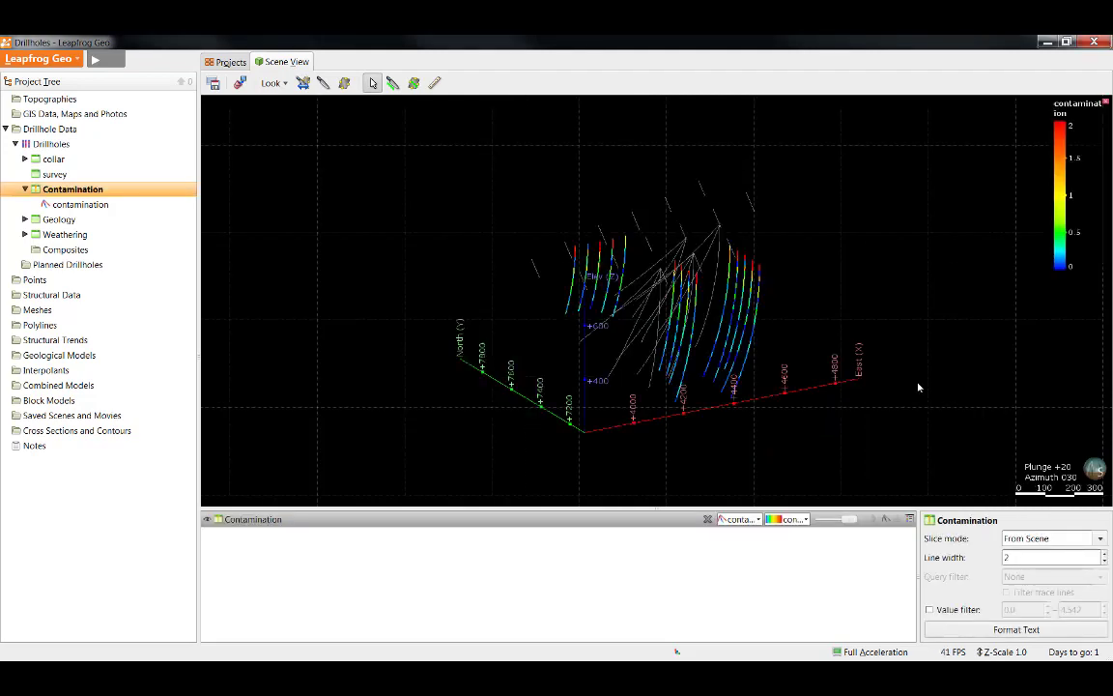
pyautogui.press('Delete')
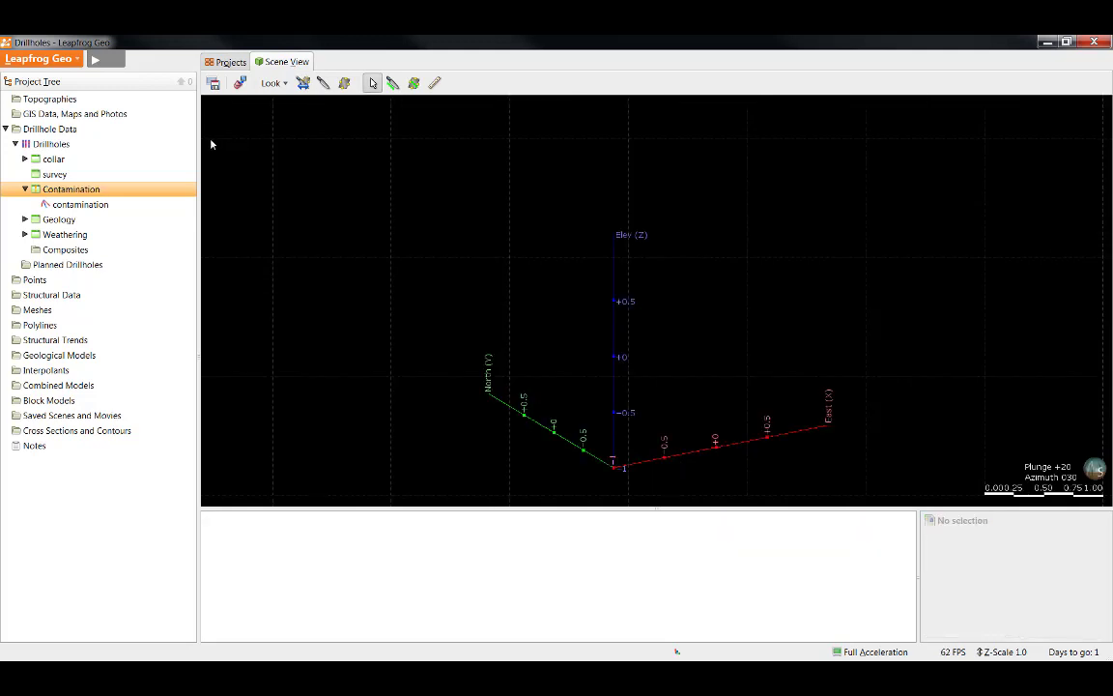
pyautogui.moveTo(59, 219); pyautogui.dragTo(563, 303)
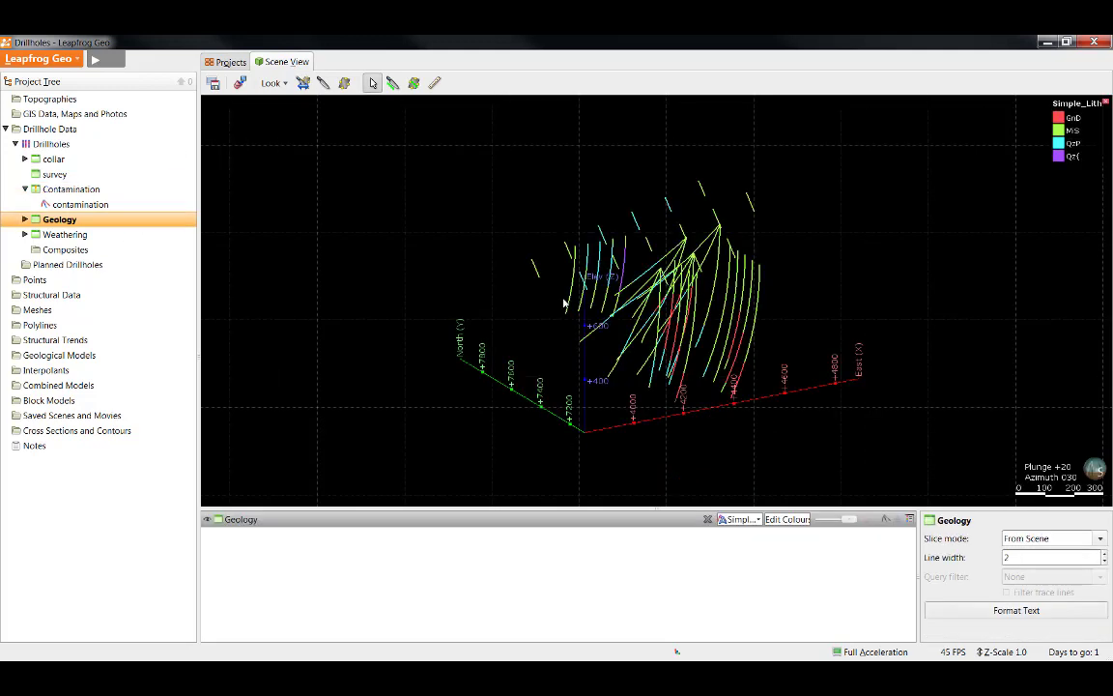
# Keep Simple_Lith as the Geology colouring column and open the colour picker for GnD.
pyautogui.click(759, 520)
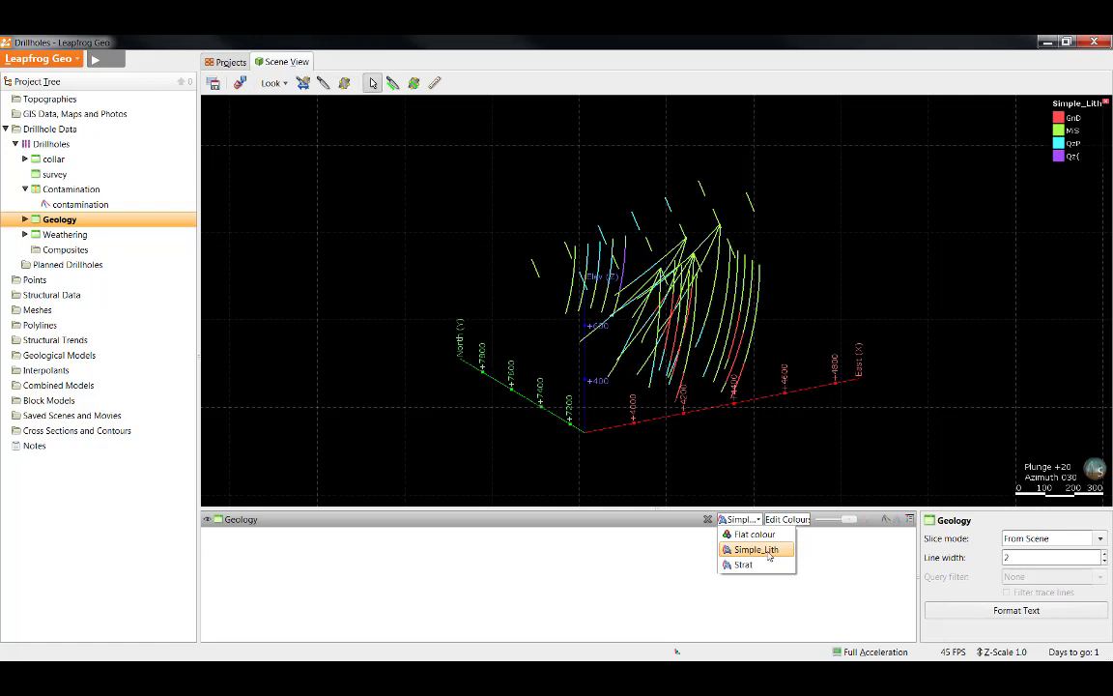
pyautogui.click(769, 556)
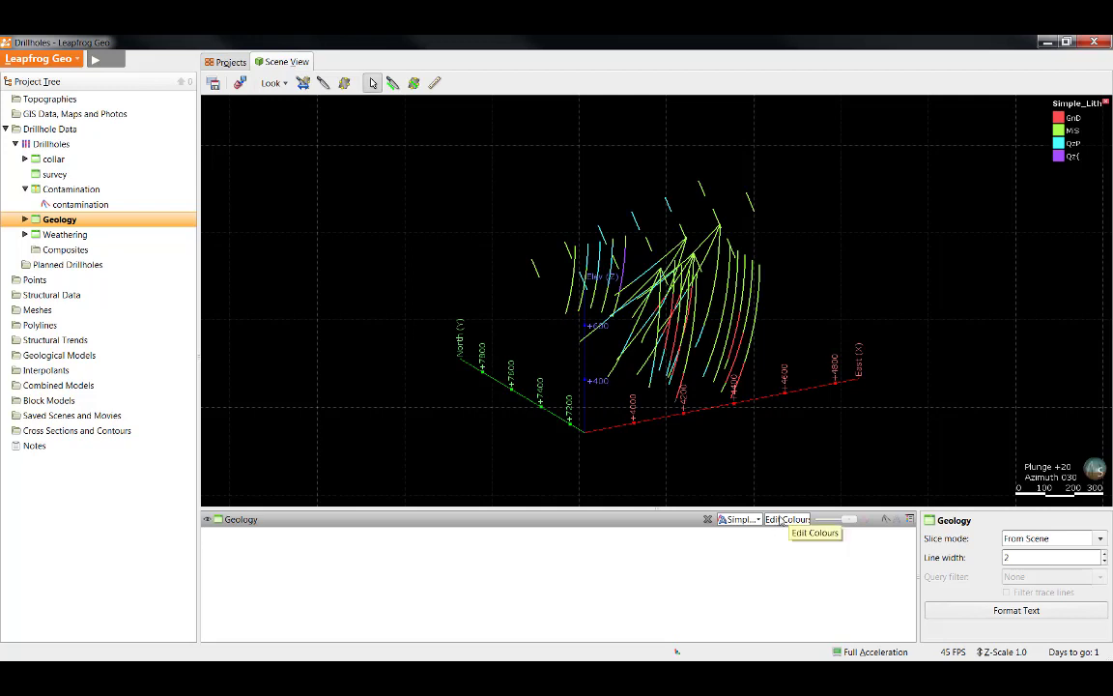
pyautogui.click(781, 520)
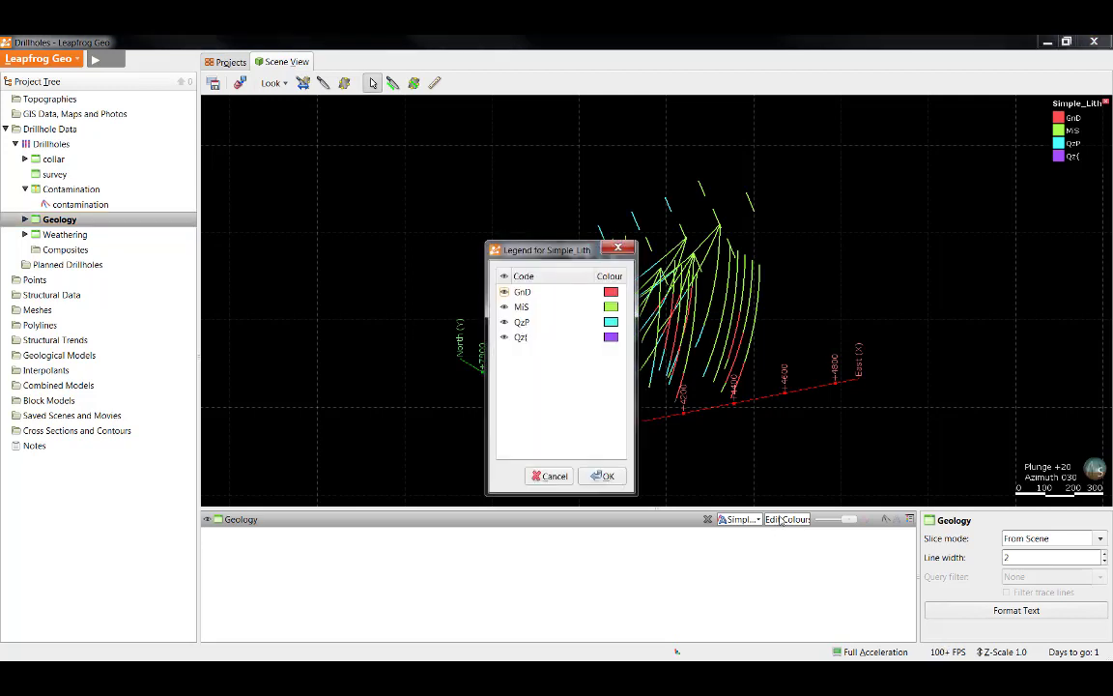
pyautogui.click(612, 295)
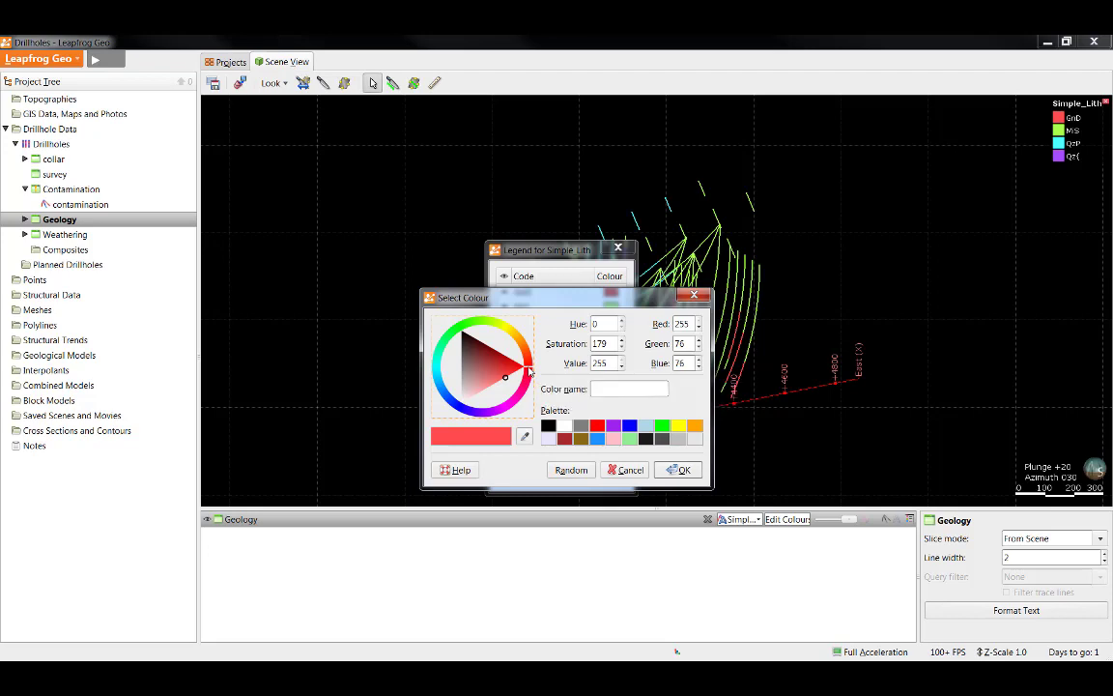
# Try magenta, near-black and pink for GnD, then eyedrop the MiS legend green.
pyautogui.moveTo(529, 371); pyautogui.dragTo(491, 367)
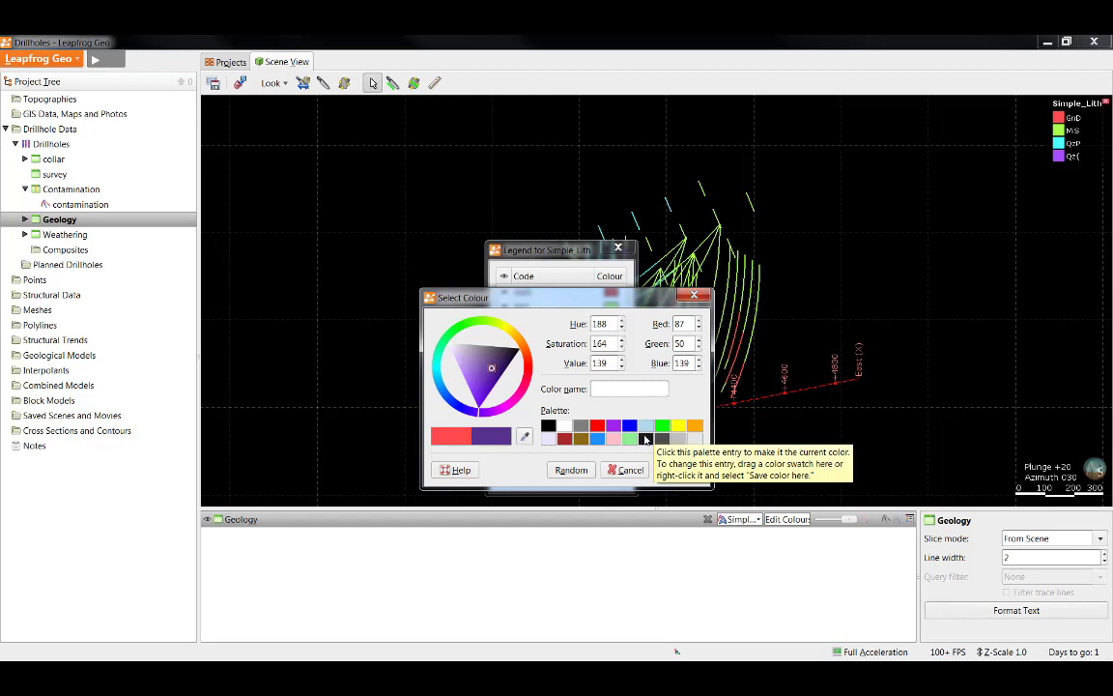
pyautogui.click(646, 438)
pyautogui.click(617, 439)
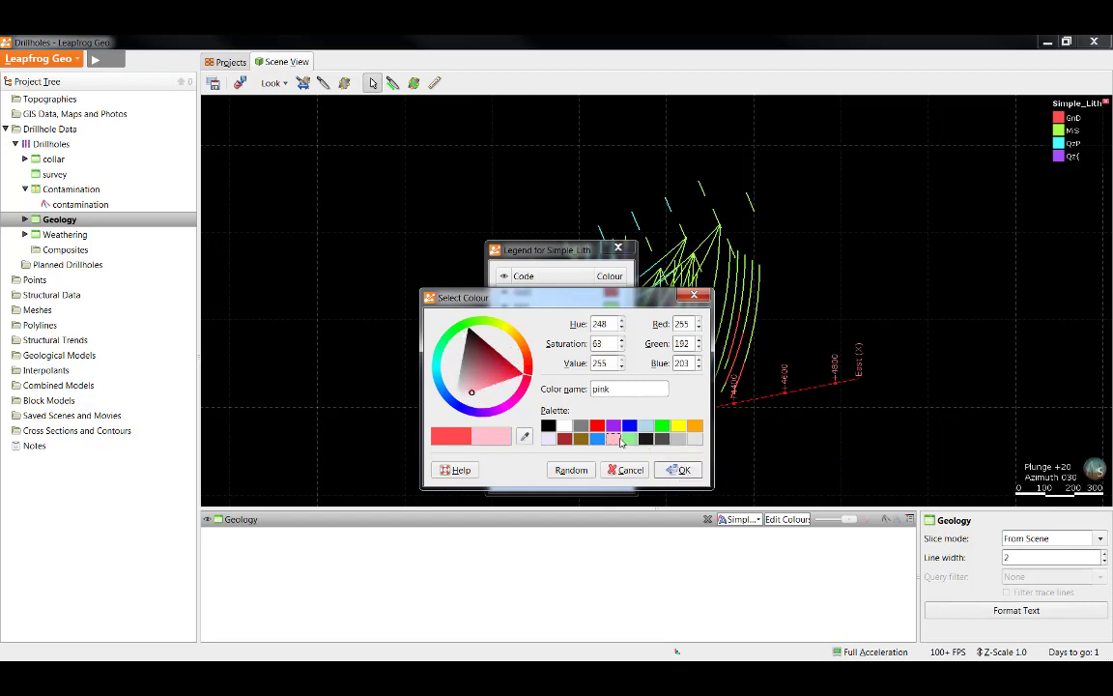
pyautogui.click(525, 437)
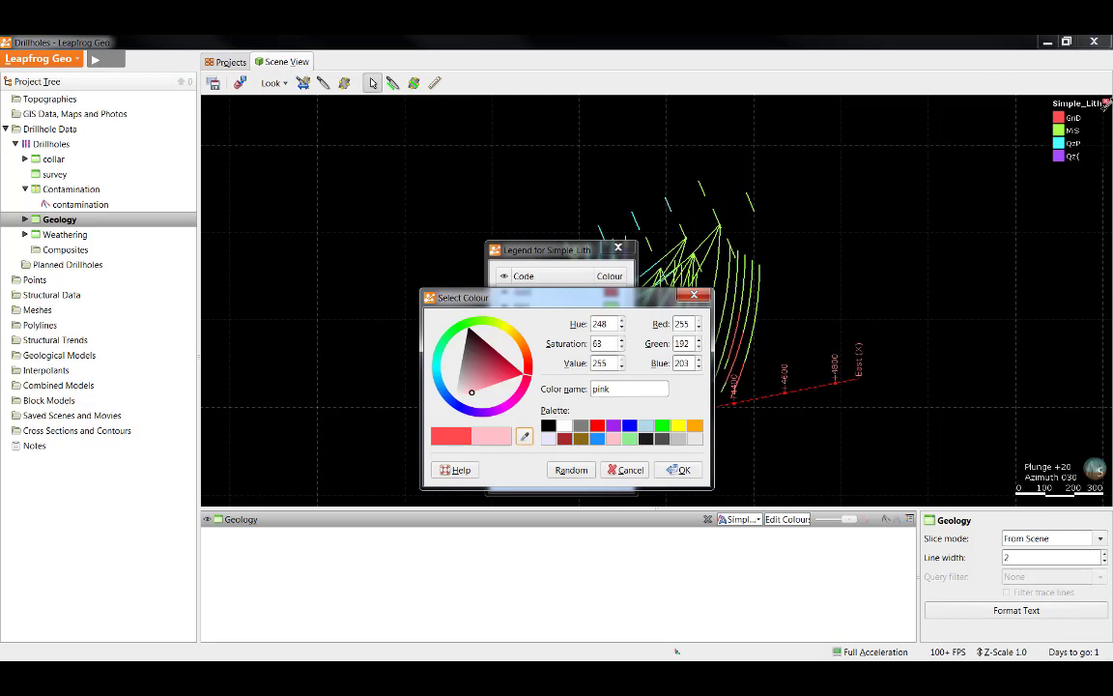
pyautogui.click(1060, 131)
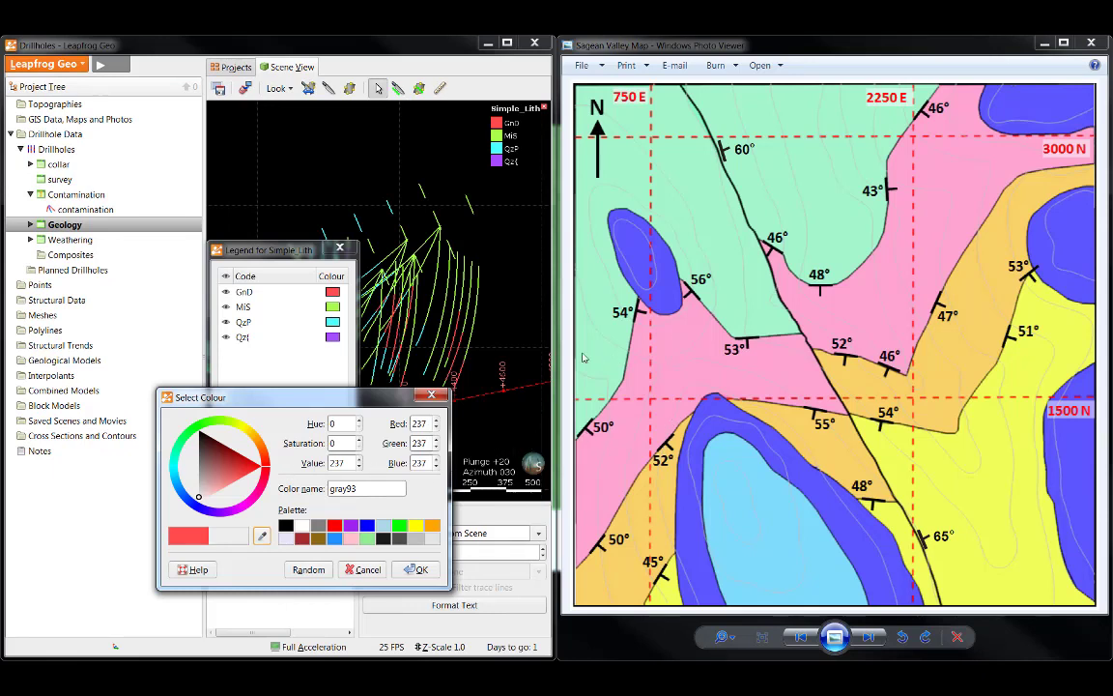
# Eyedrop the blue unit colour from the map, then randomise GnD's colour until olive-grey.
pyautogui.click(262, 537)
pyautogui.click(646, 243)
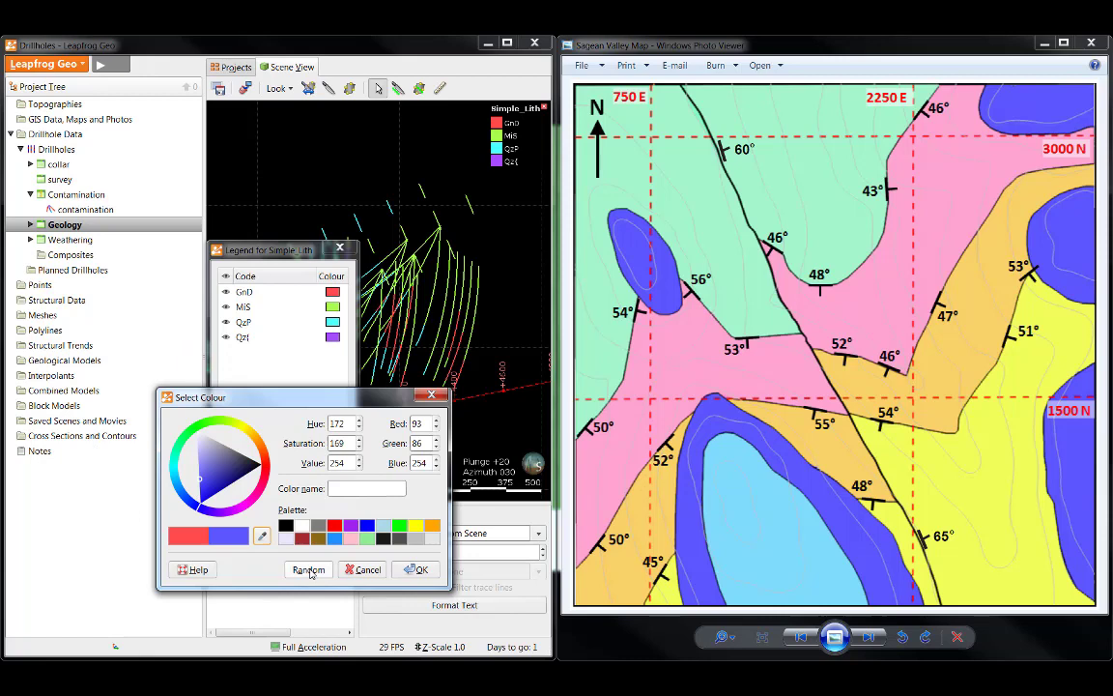
pyautogui.click(309, 570)
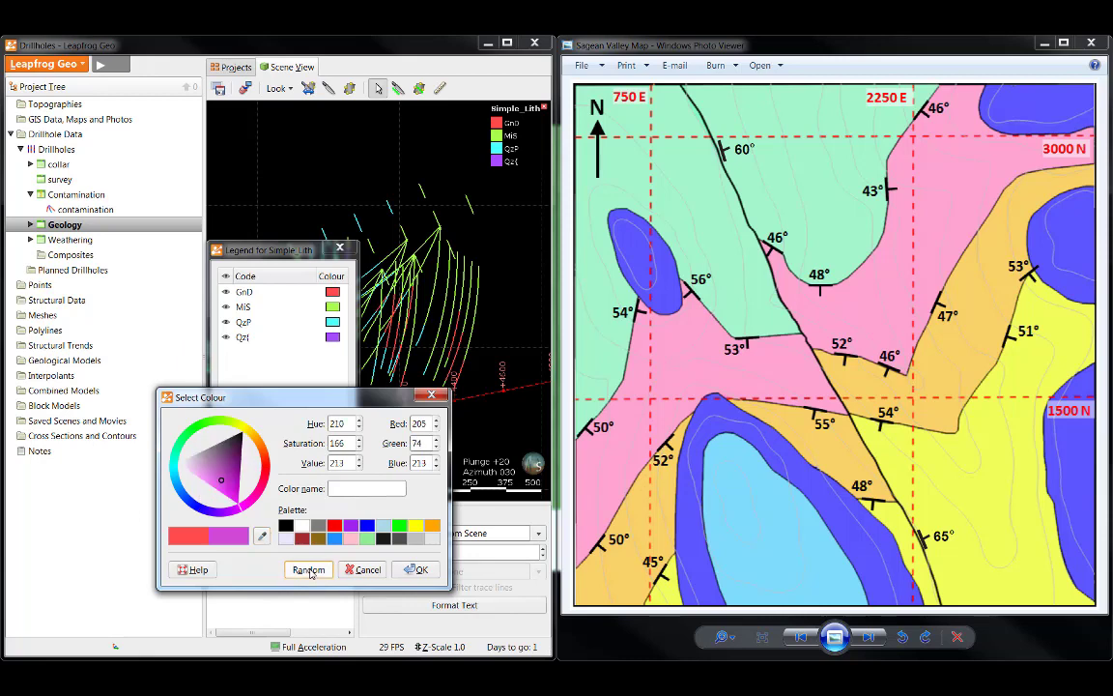
pyautogui.click(309, 570)
pyautogui.click(309, 570)
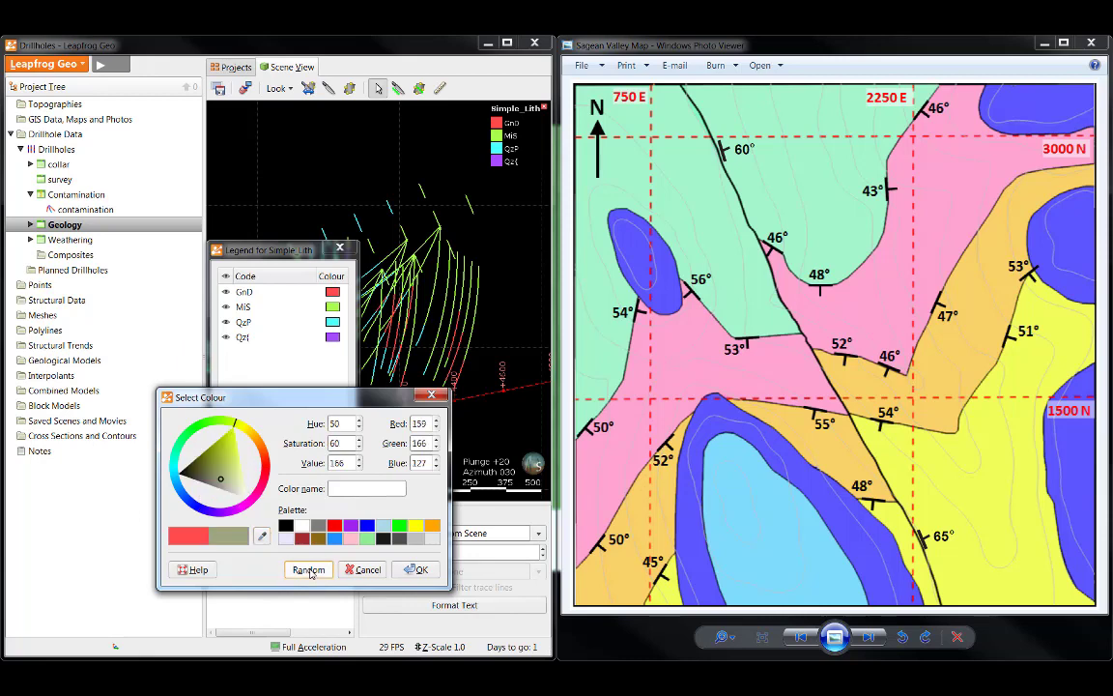
# Apply the olive-grey GnD colour and show the Contamination drillholes in a maximised Leapfrog window.
pyautogui.click(416, 569)
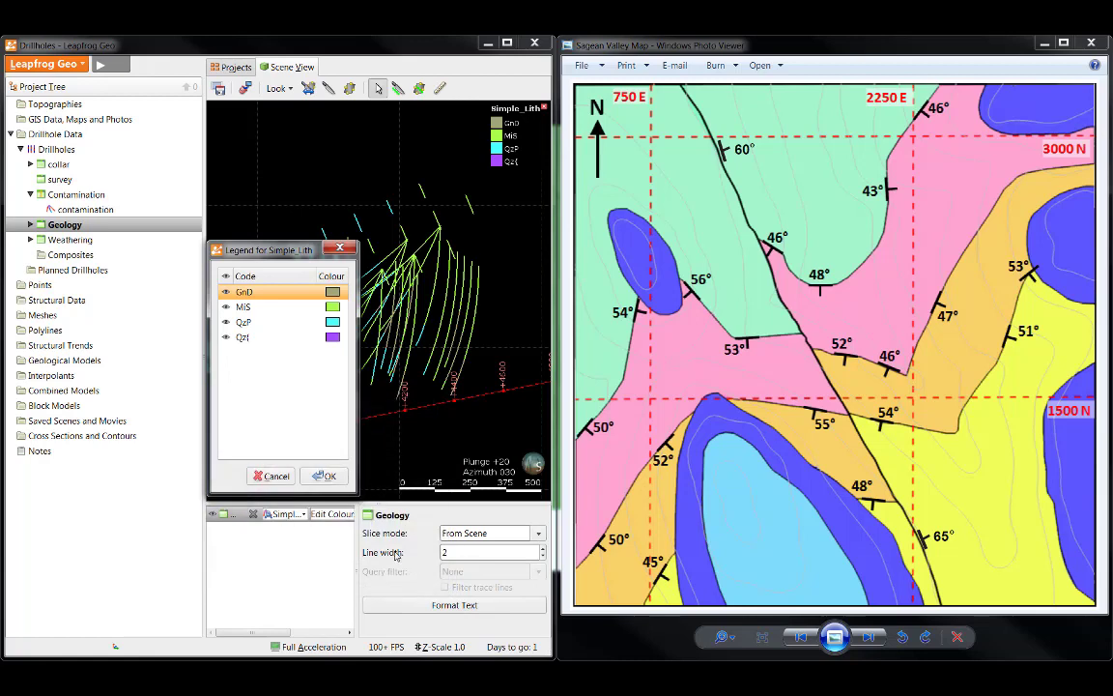
pyautogui.click(320, 477)
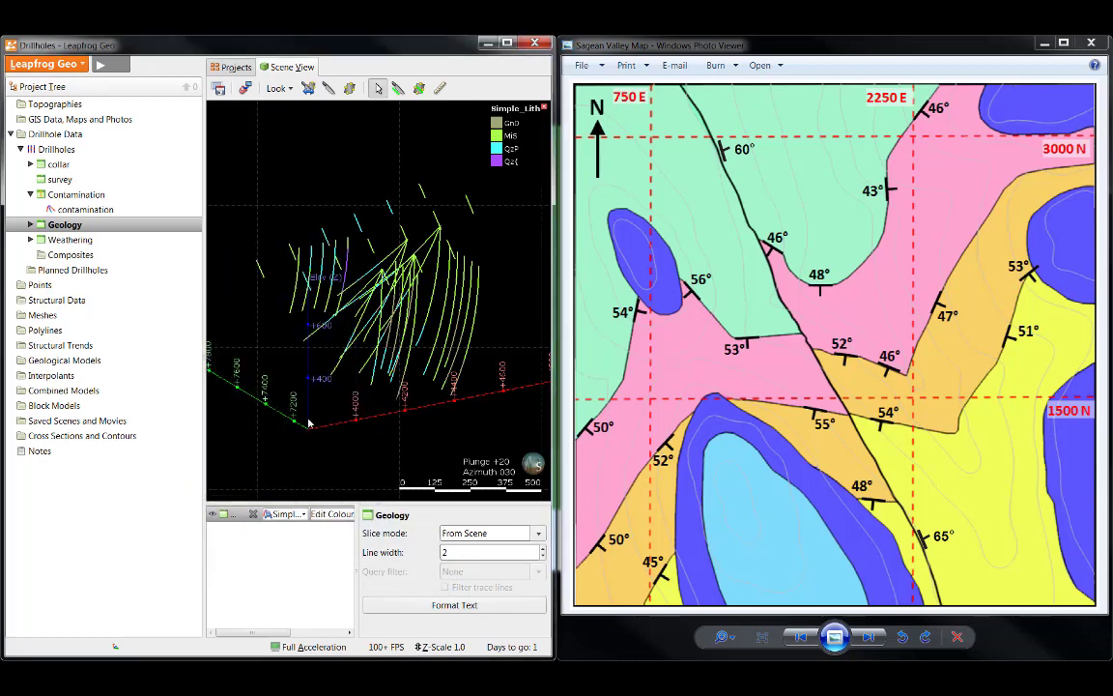
pyautogui.click(506, 43)
pyautogui.click(77, 188)
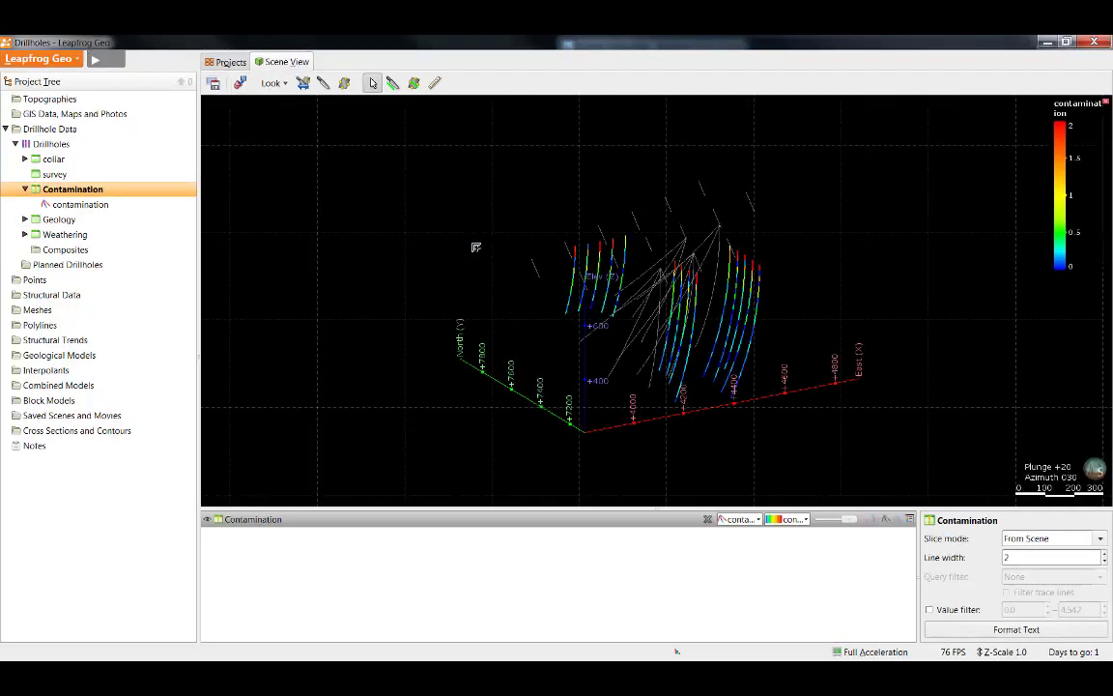
pyautogui.click(789, 520)
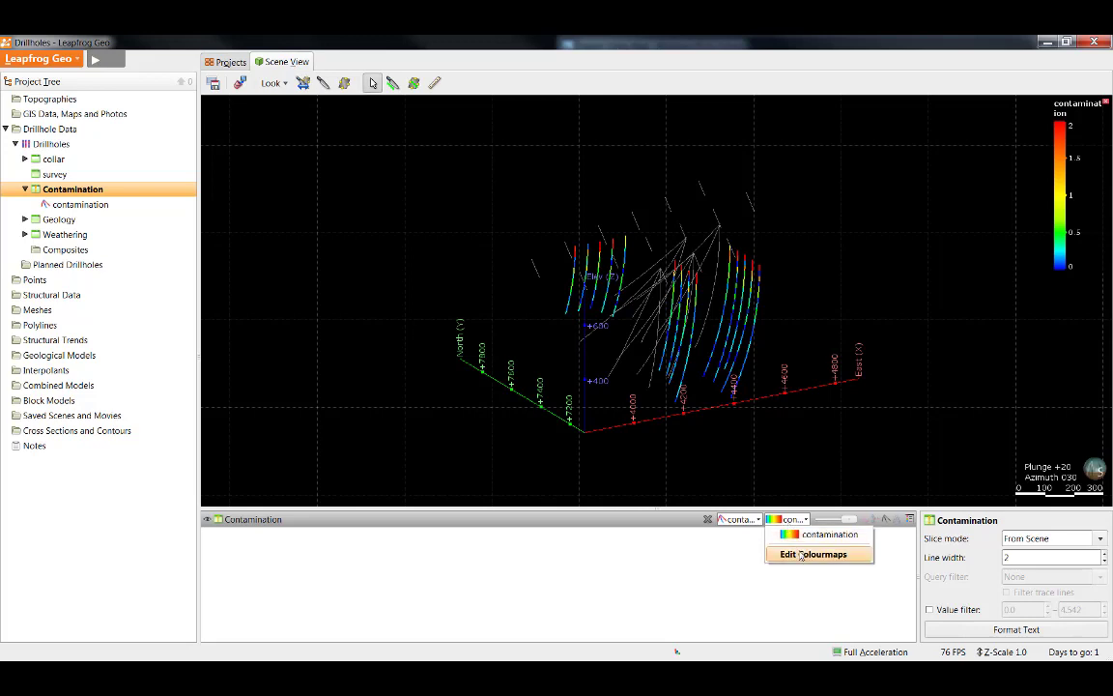
pyautogui.click(801, 555)
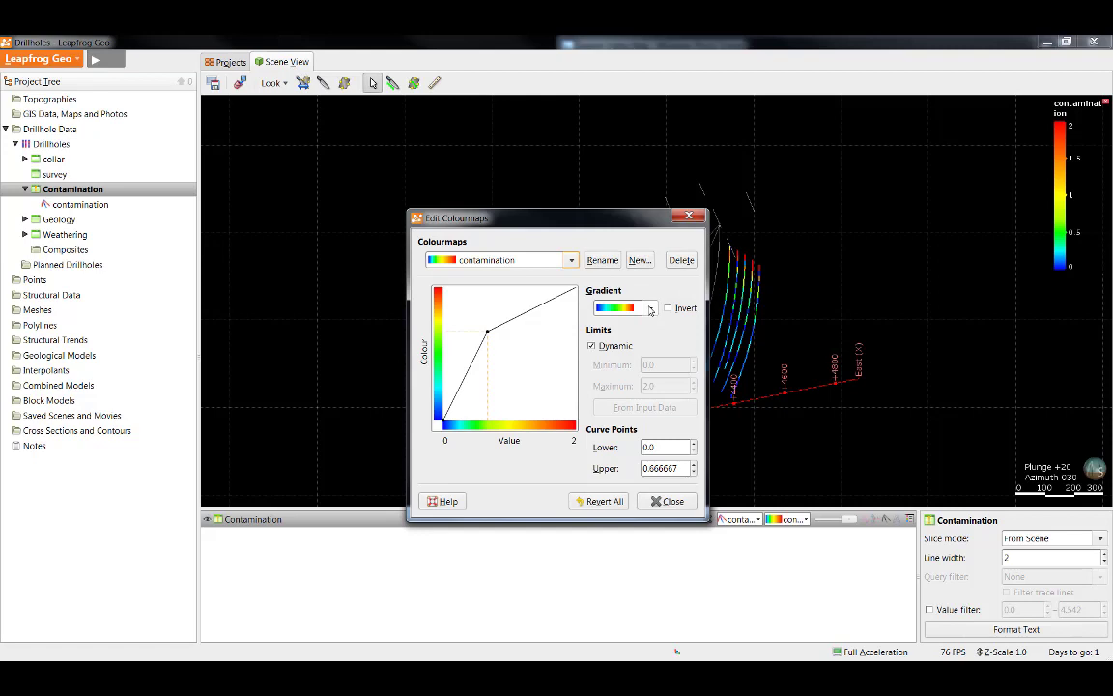
pyautogui.click(650, 309)
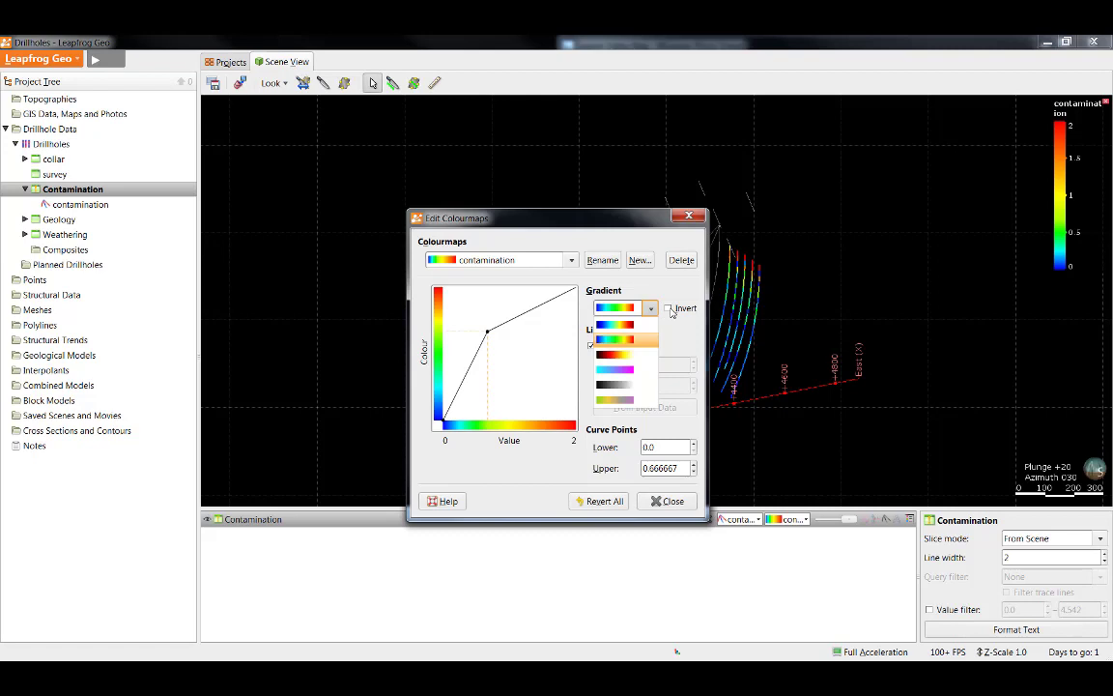
pyautogui.click(672, 312)
pyautogui.click(669, 308)
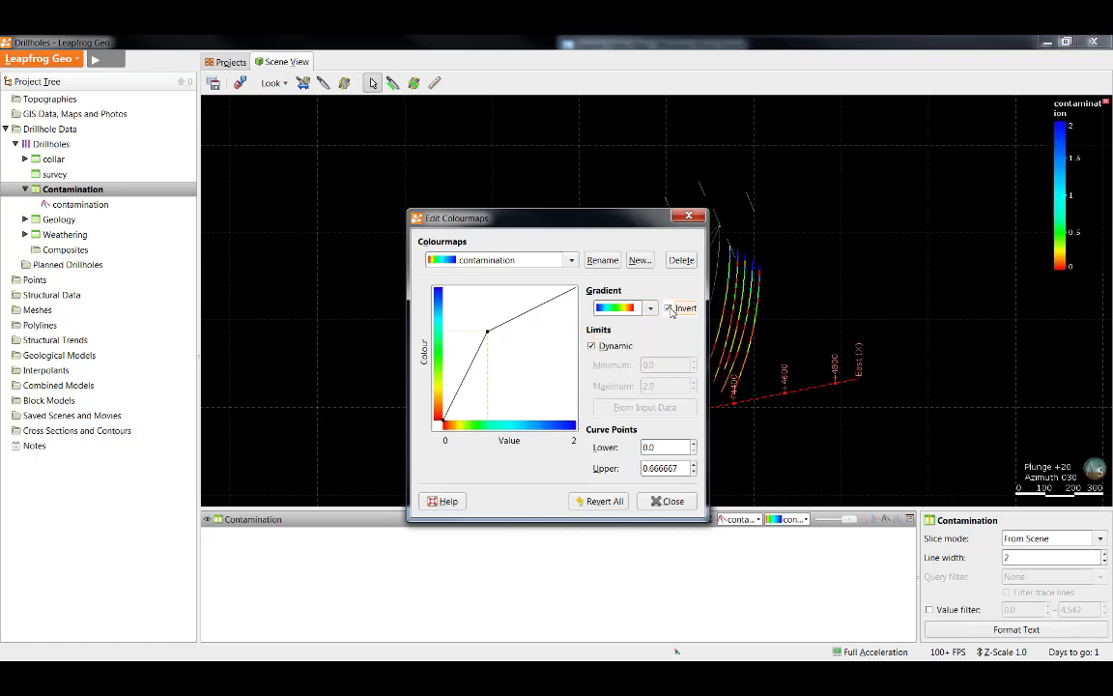
pyautogui.click(671, 309)
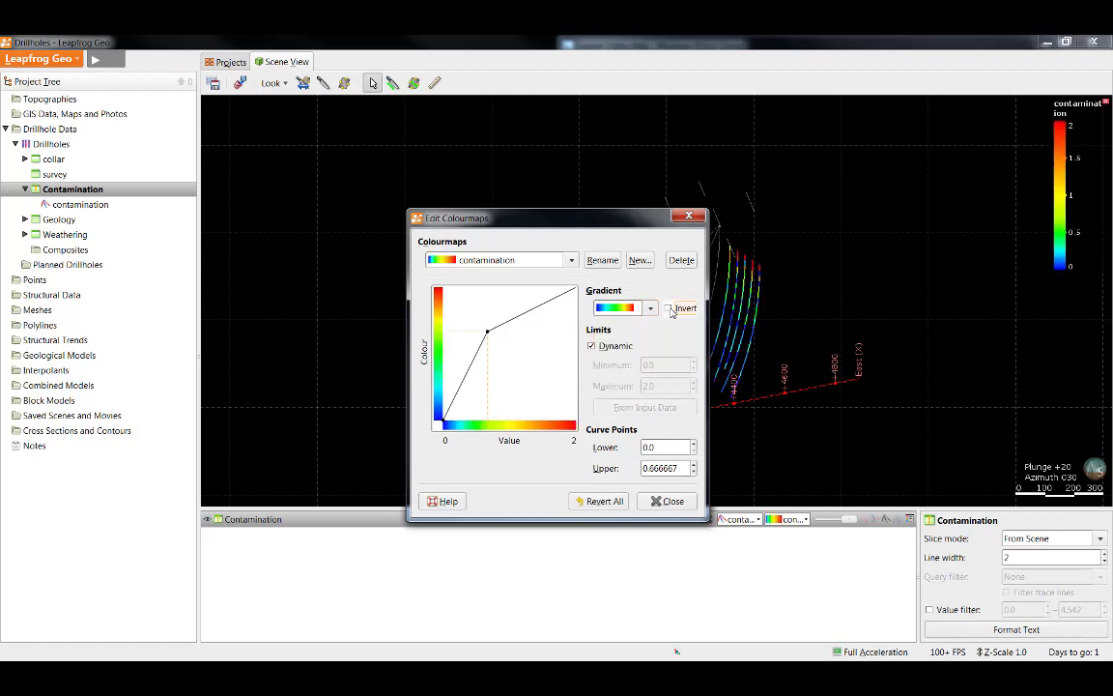
pyautogui.click(607, 351)
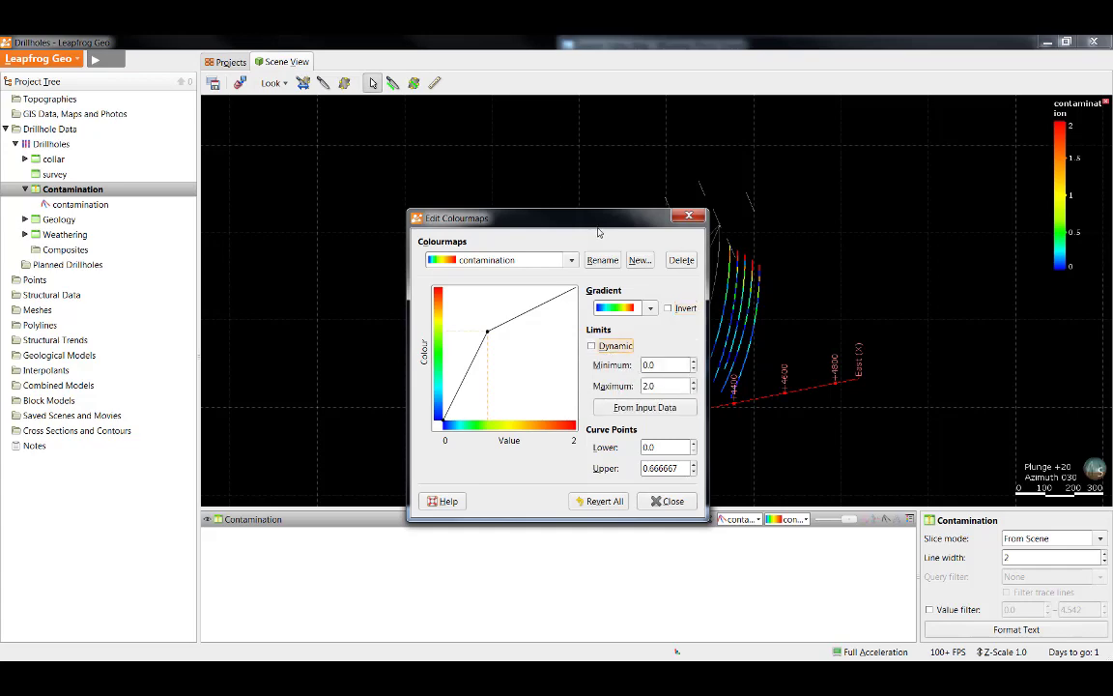
pyautogui.moveTo(597, 220); pyautogui.dragTo(439, 161)
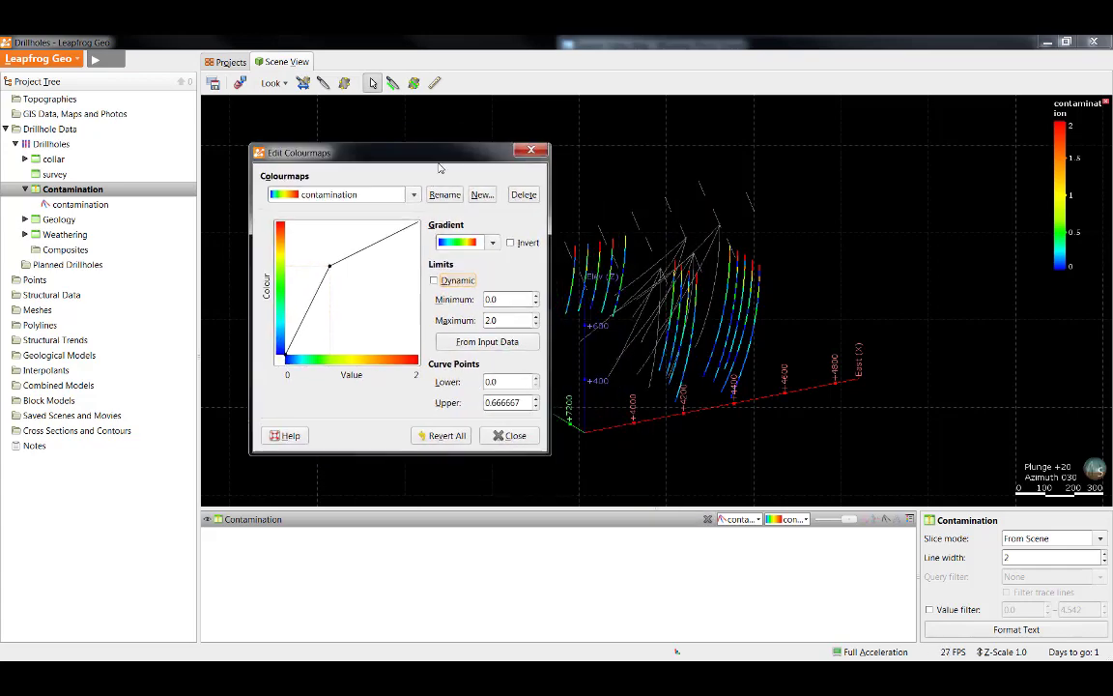
pyautogui.click(489, 351)
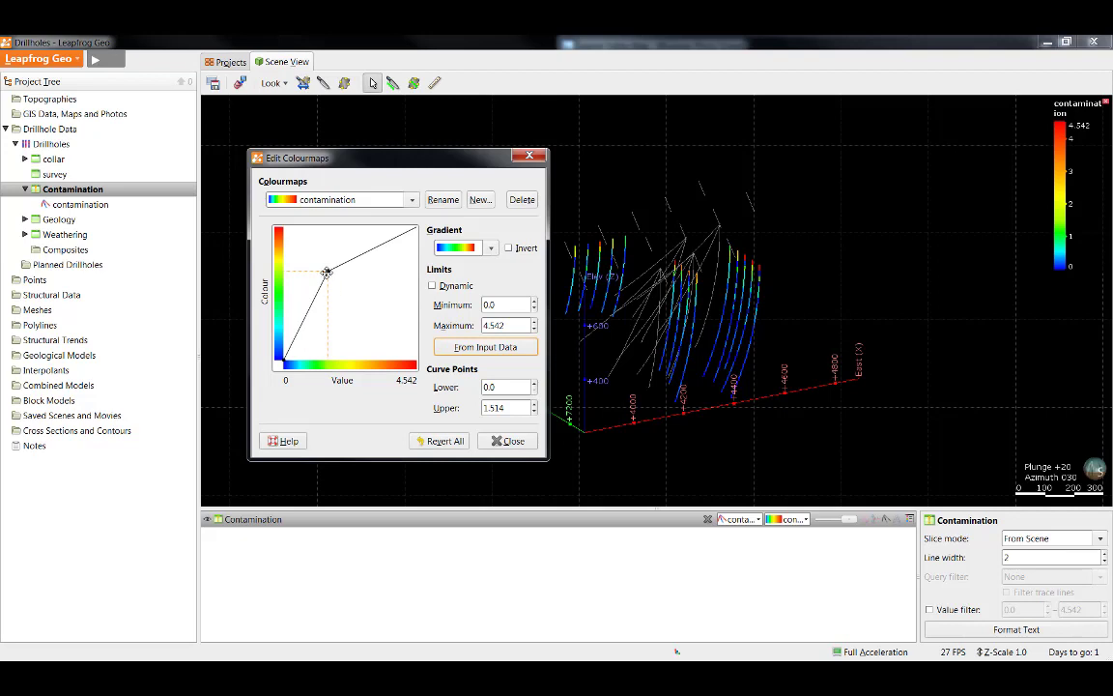
pyautogui.moveTo(328, 271); pyautogui.dragTo(390, 294)
pyautogui.moveTo(283, 363); pyautogui.dragTo(303, 337)
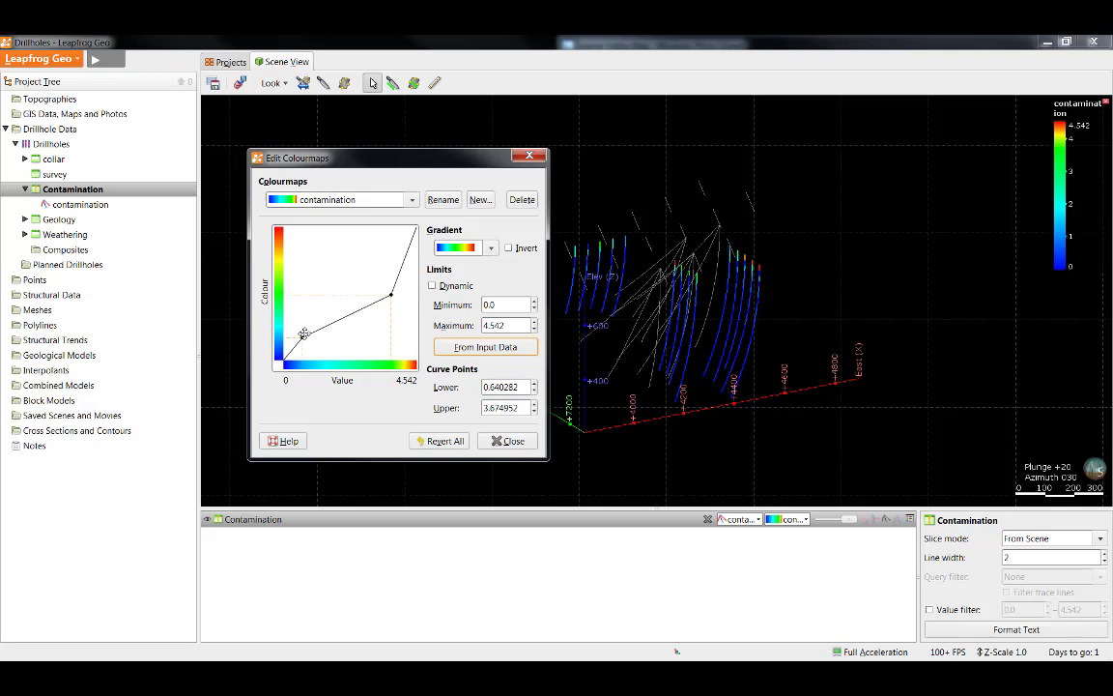
pyautogui.moveTo(390, 294); pyautogui.dragTo(383, 251)
pyautogui.moveTo(302, 336); pyautogui.dragTo(328, 330)
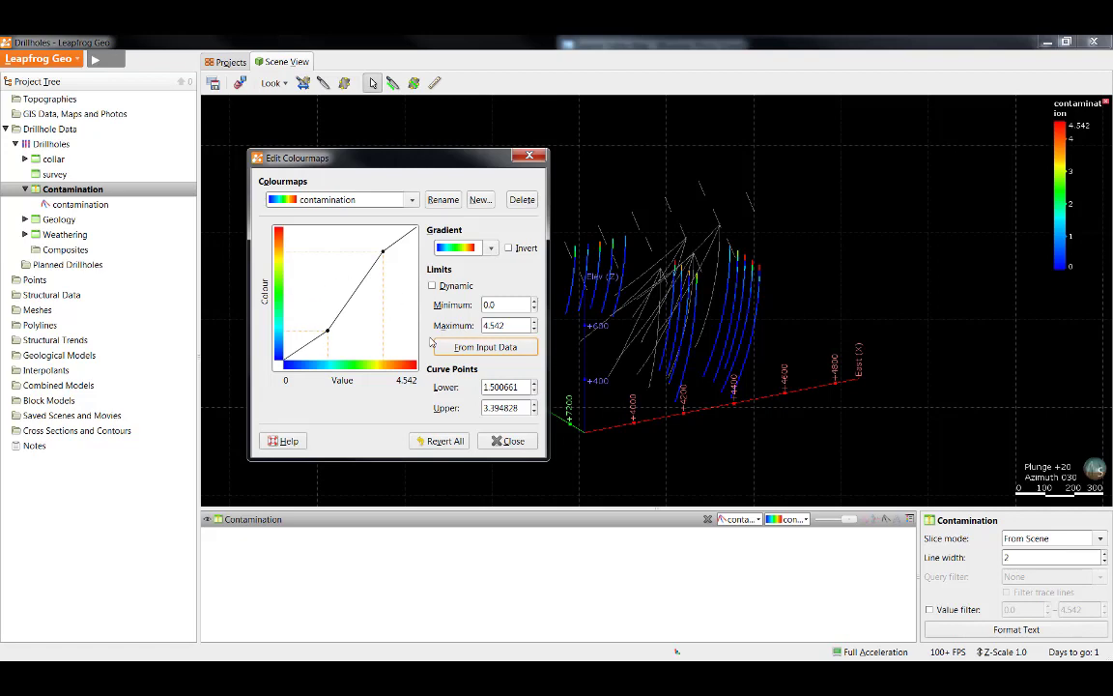
pyautogui.click(443, 440)
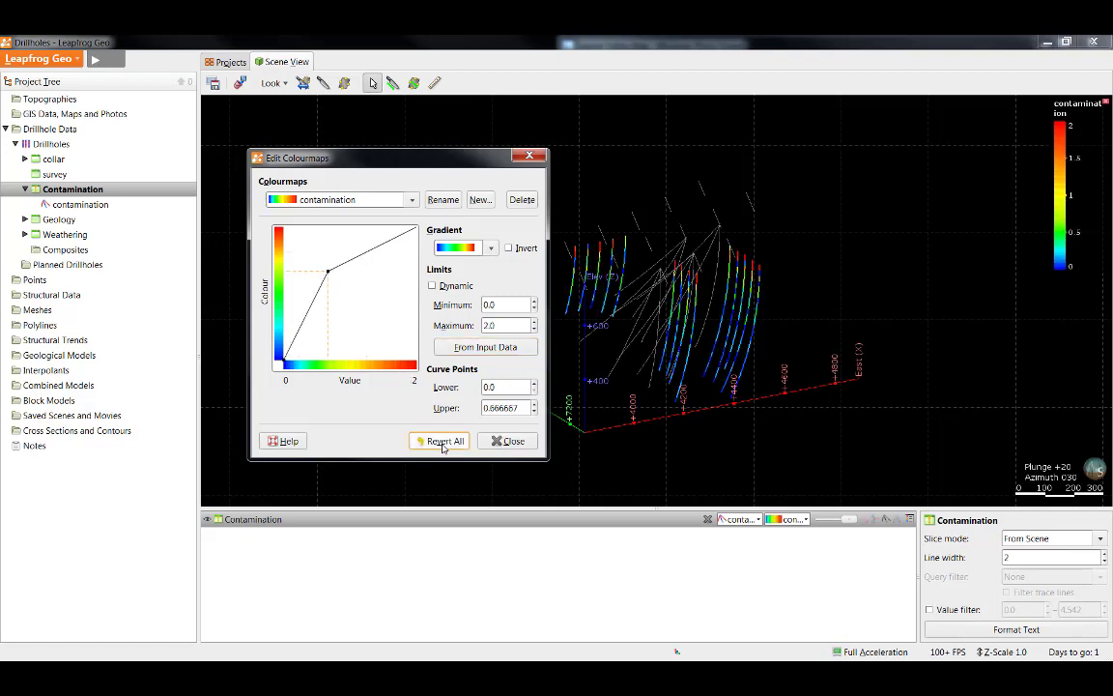
# Create a discrete colourmap called New colourmap for the contamination drillholes.
pyautogui.click(479, 199)
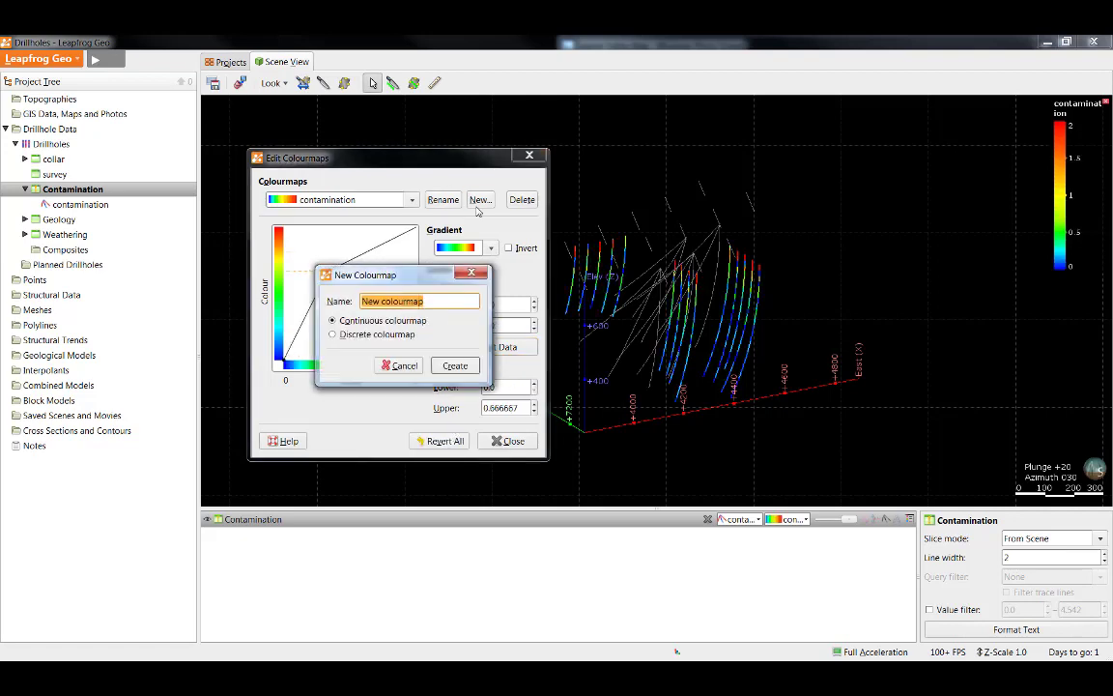
pyautogui.click(419, 336)
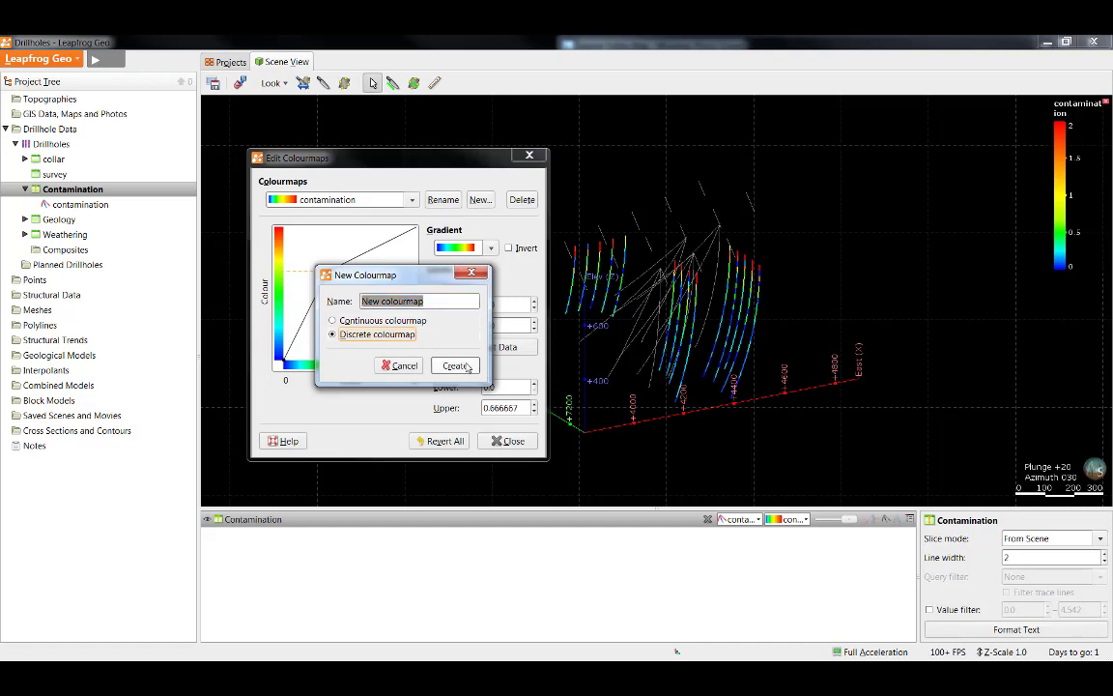
pyautogui.click(456, 365)
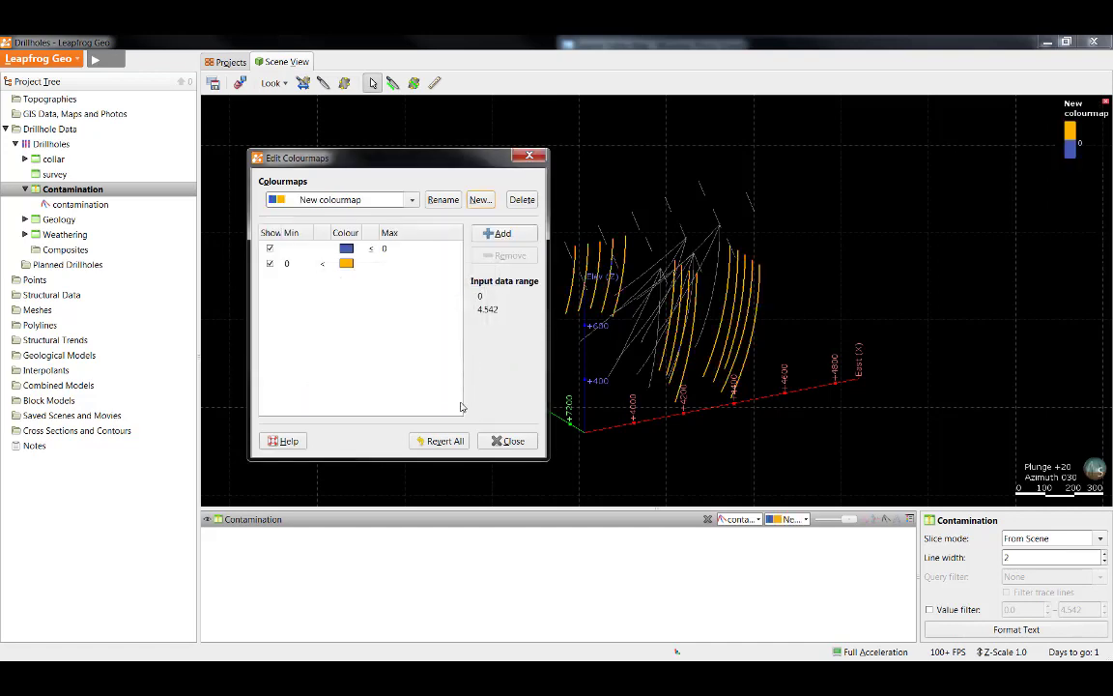
# Add three colour bins and set their upper limits to 0.75, 1 and 1.5.
pyautogui.click(499, 234)
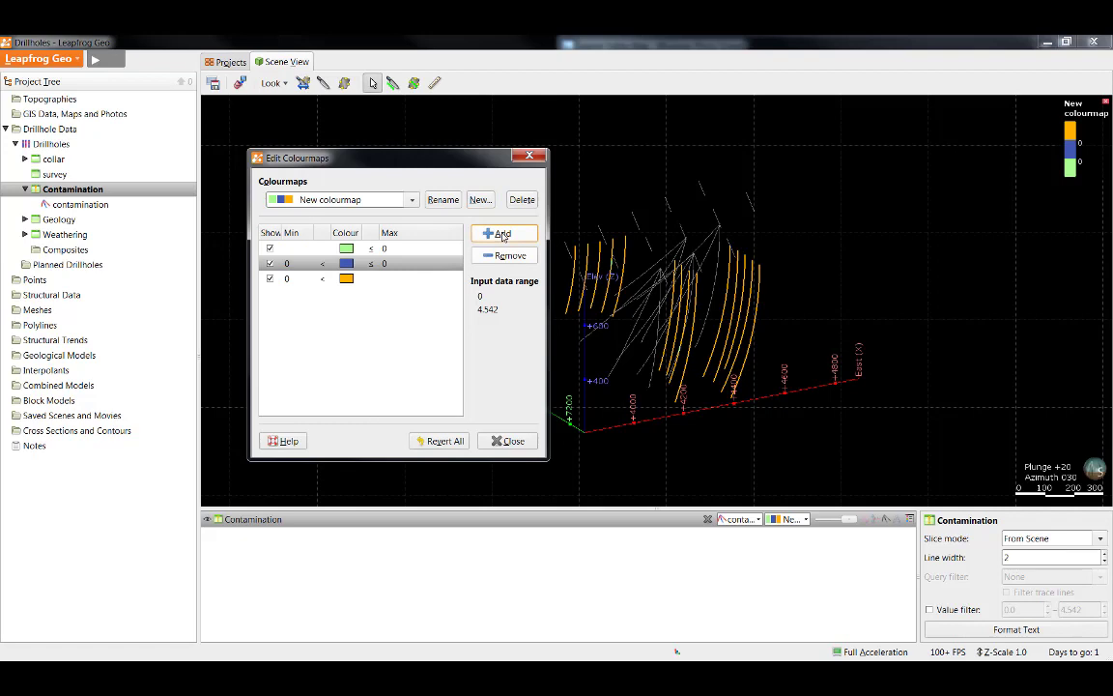
pyautogui.click(501, 235)
pyautogui.click(384, 265)
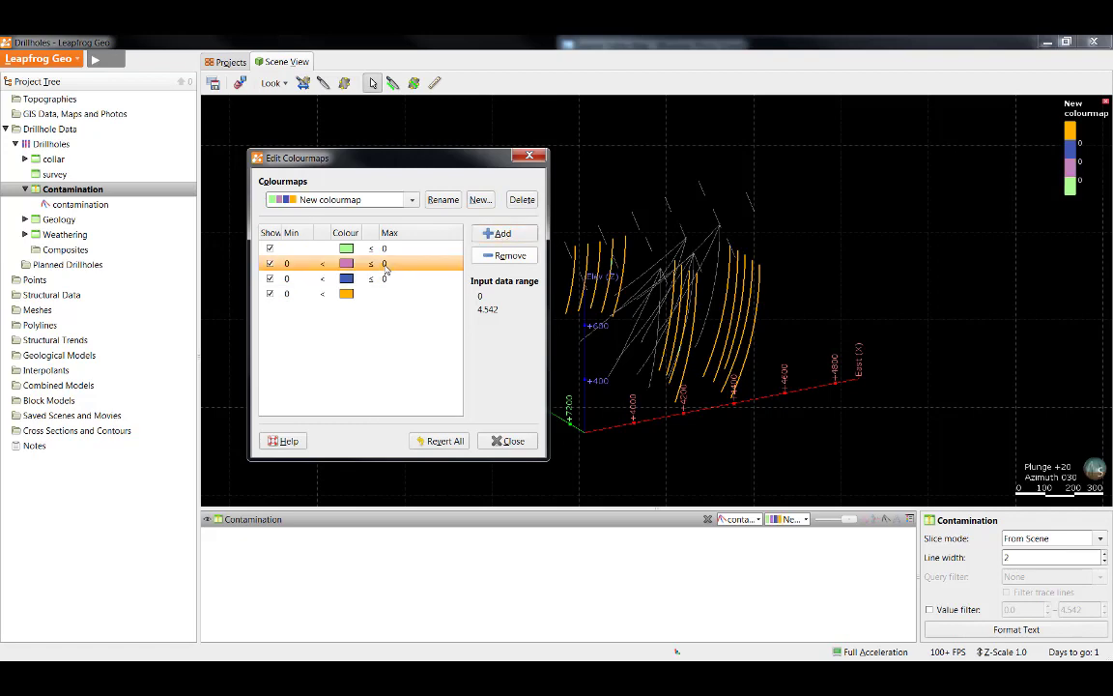
pyautogui.click(386, 265)
pyautogui.write('1')
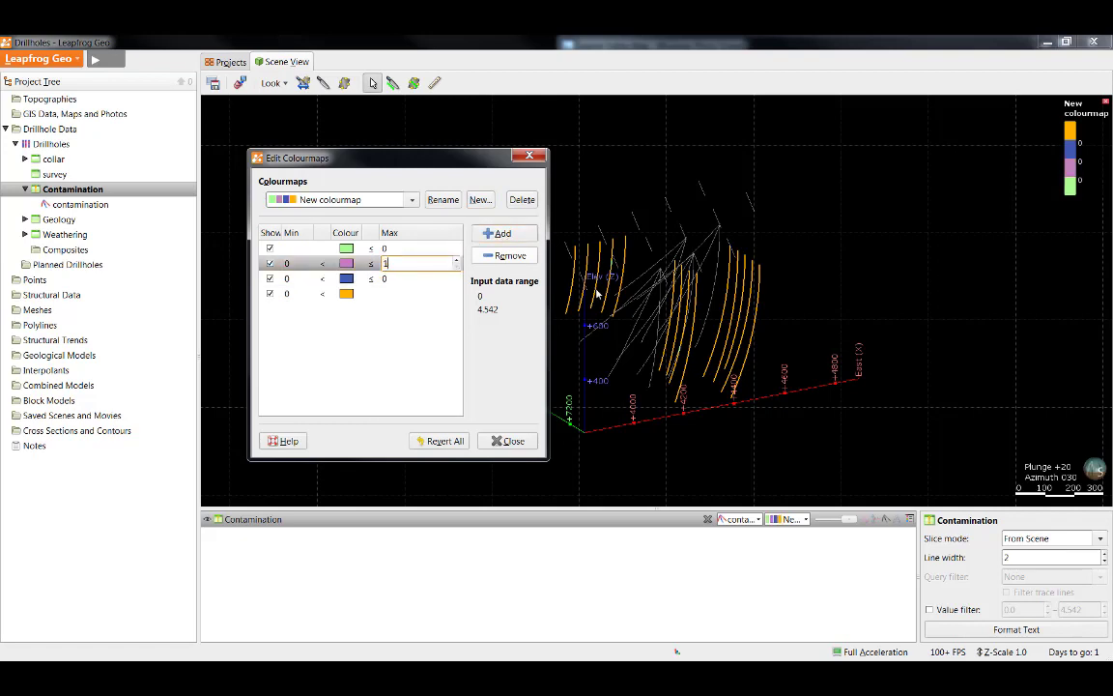
pyautogui.press('BackSpace')
pyautogui.write('0.75')
pyautogui.press('Return')
pyautogui.write('1')
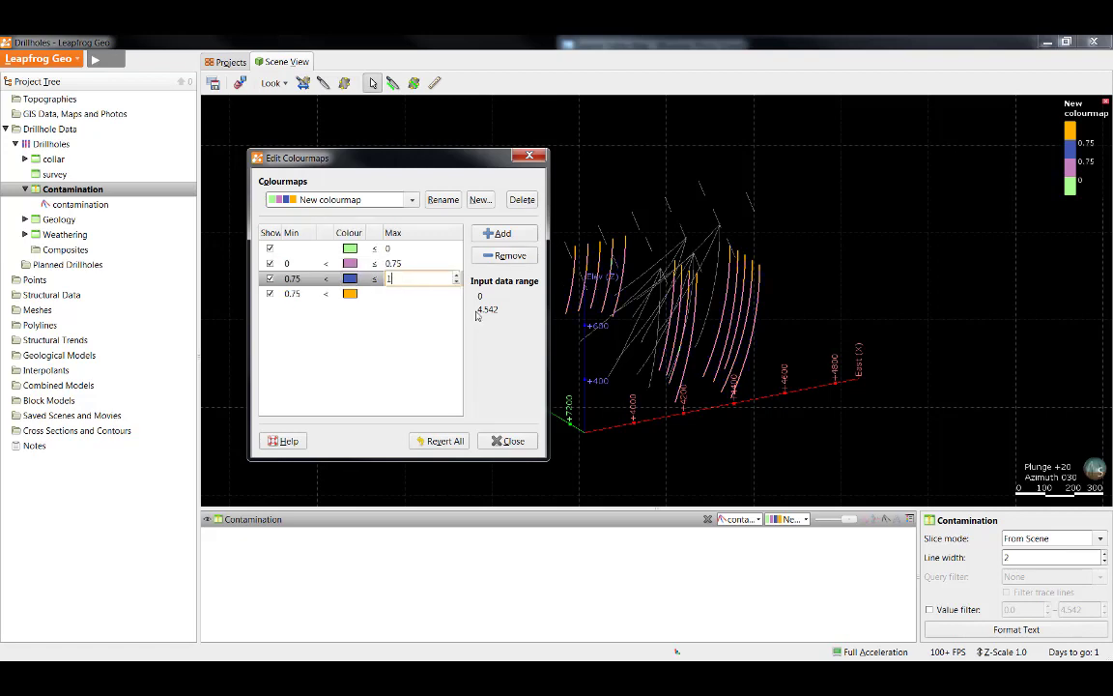
pyautogui.click(515, 238)
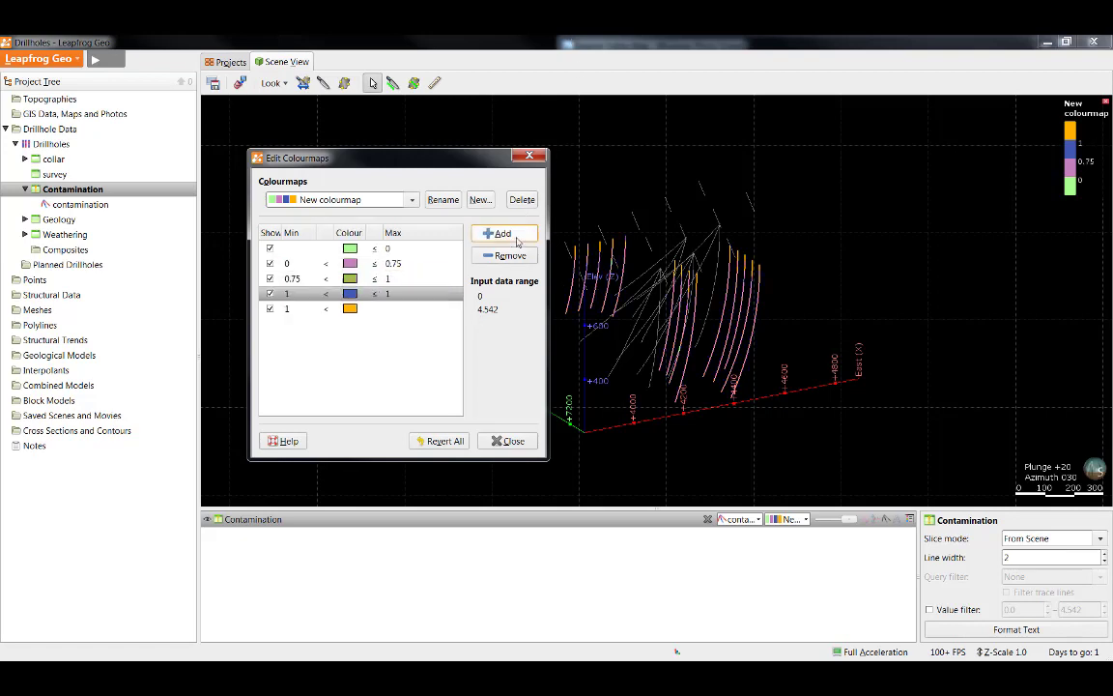
pyautogui.doubleClick(412, 293)
pyautogui.write('1.5')
pyautogui.press('Return')
# Toggle the < / ≤ operators at 0, 0.75, 1 and 1.5, then restore them.
pyautogui.click(377, 251)
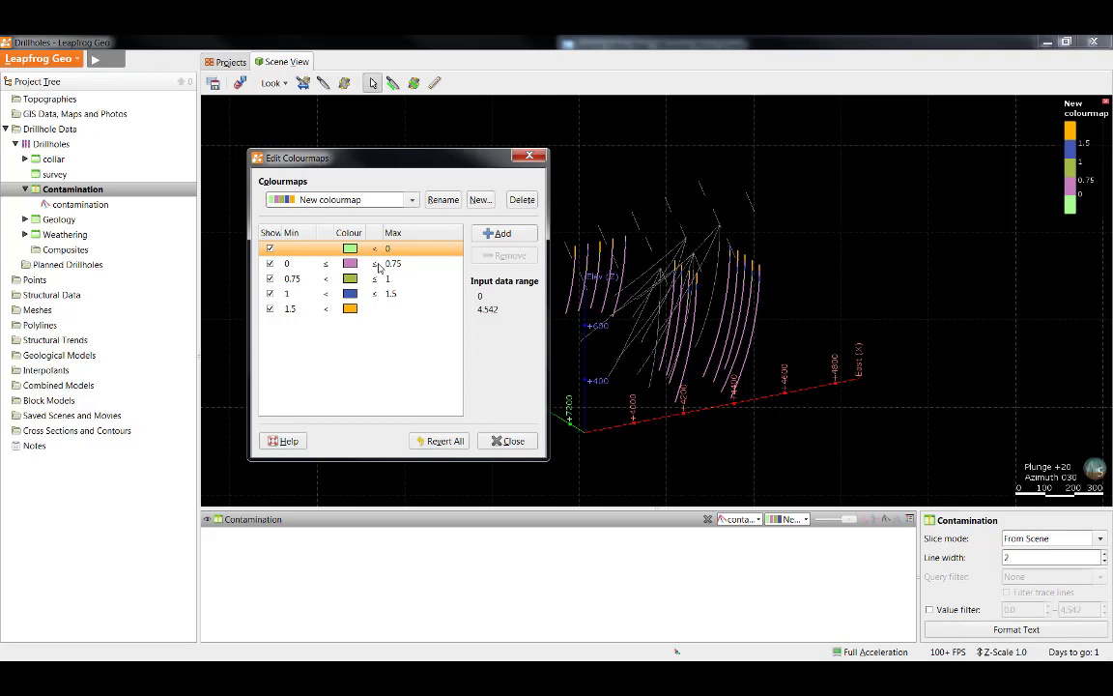
pyautogui.click(377, 264)
pyautogui.click(377, 280)
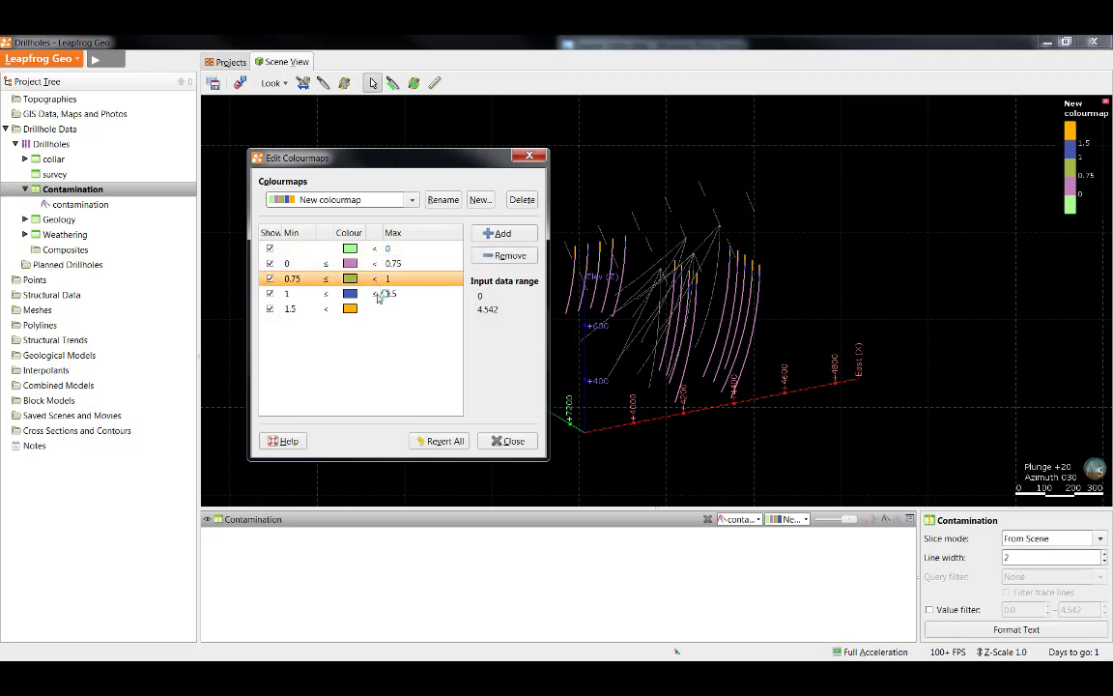
pyautogui.click(377, 294)
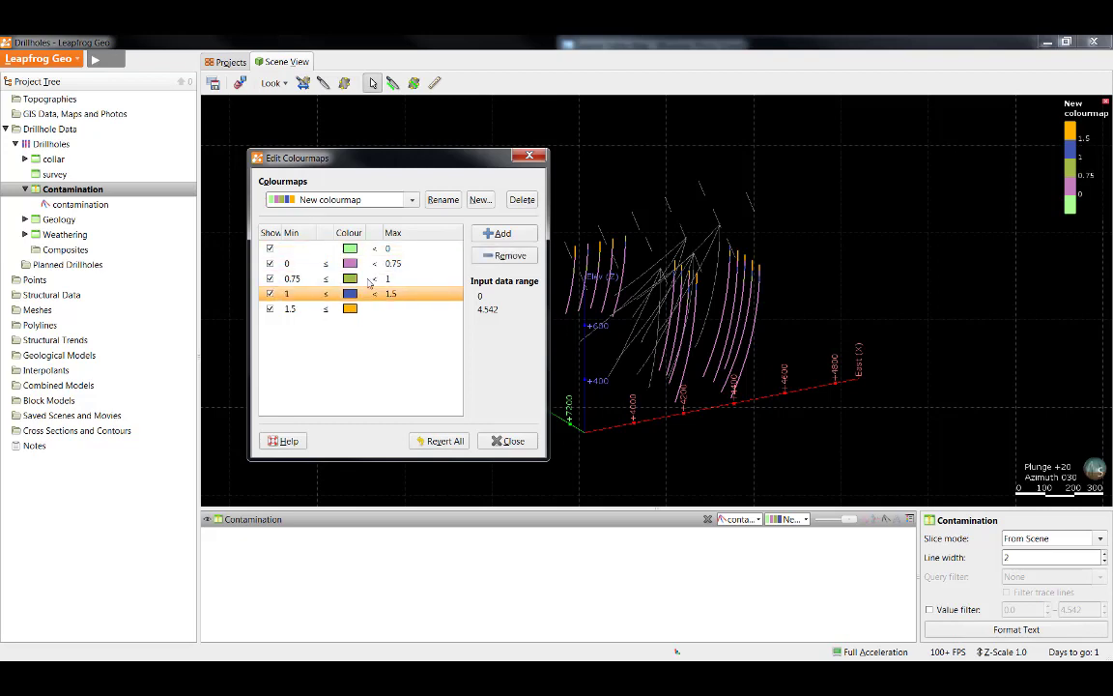
pyautogui.click(375, 248)
pyautogui.click(375, 264)
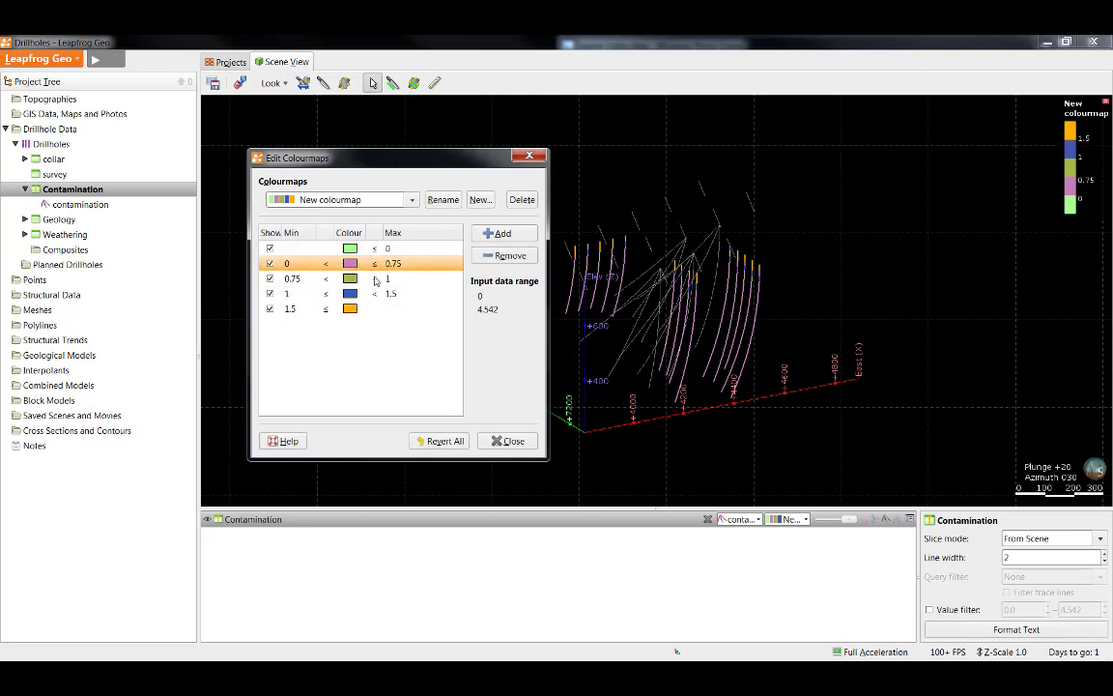
pyautogui.click(375, 278)
pyautogui.click(375, 294)
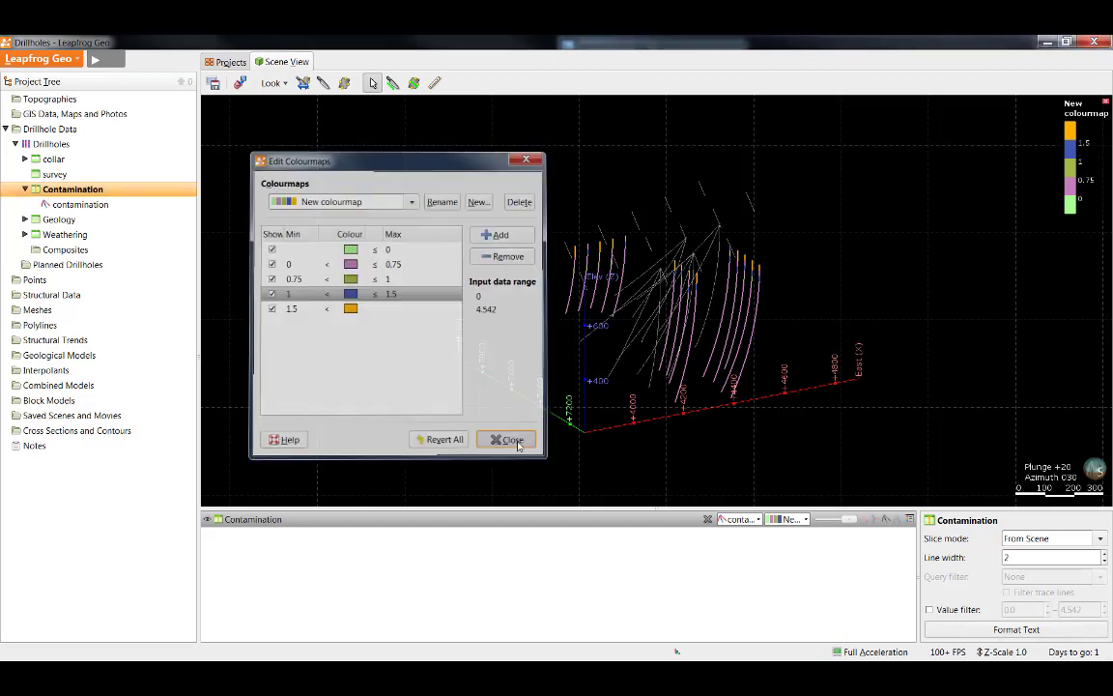
# Close the Edit Colourmaps dialog and focus the 3-D scene with the five-bin legend.
pyautogui.click(512, 441)
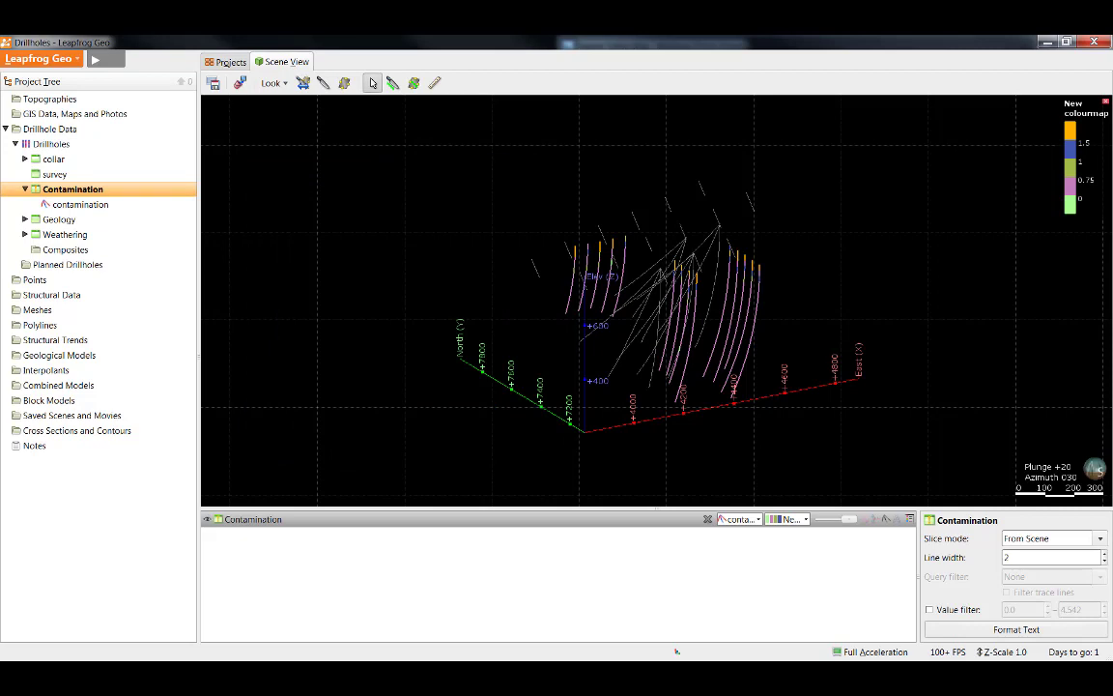
pyautogui.click(243, 151)
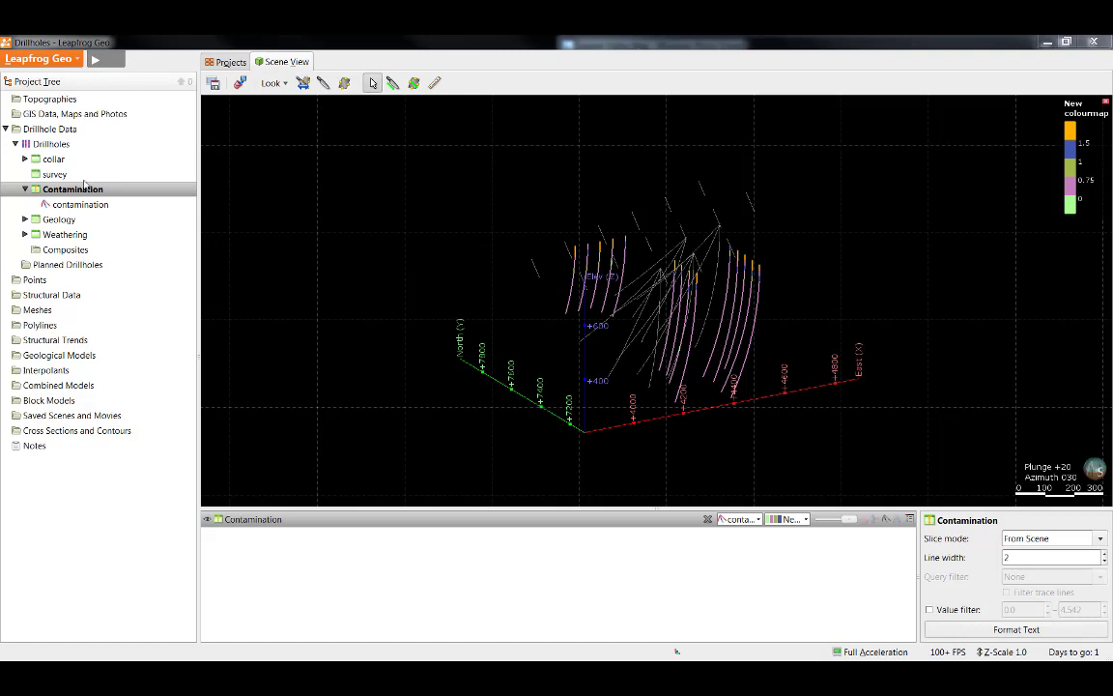
# Expand Geology and choose Colours > Export... on the Simple_Lith column.
pyautogui.click(25, 221)
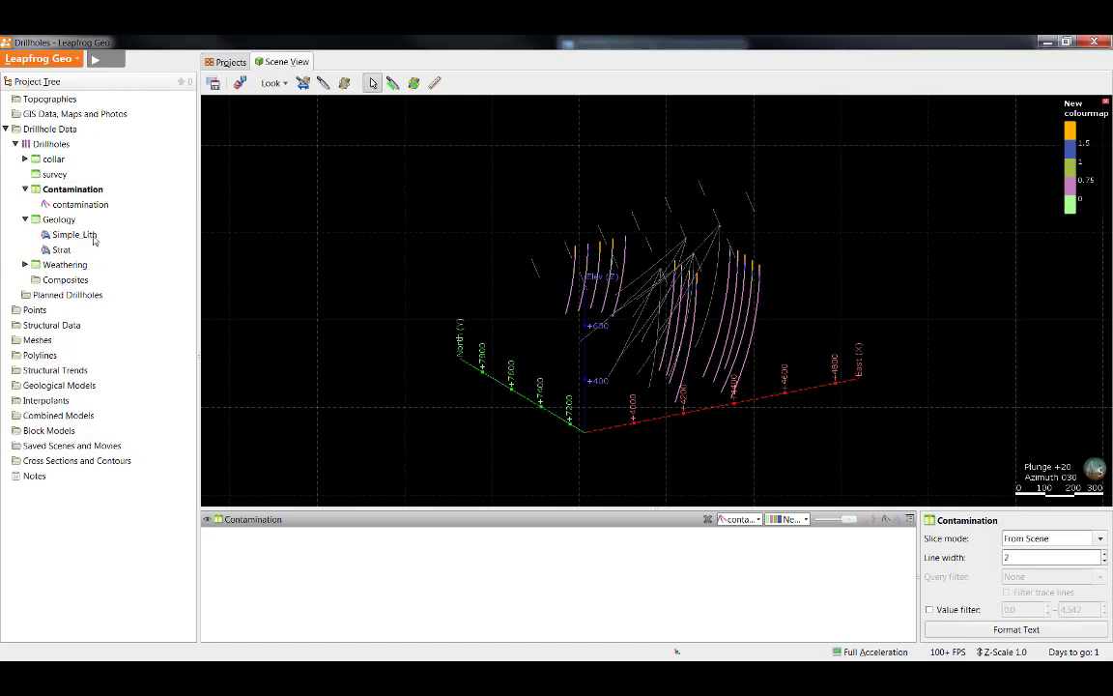
pyautogui.rightClick(94, 240)
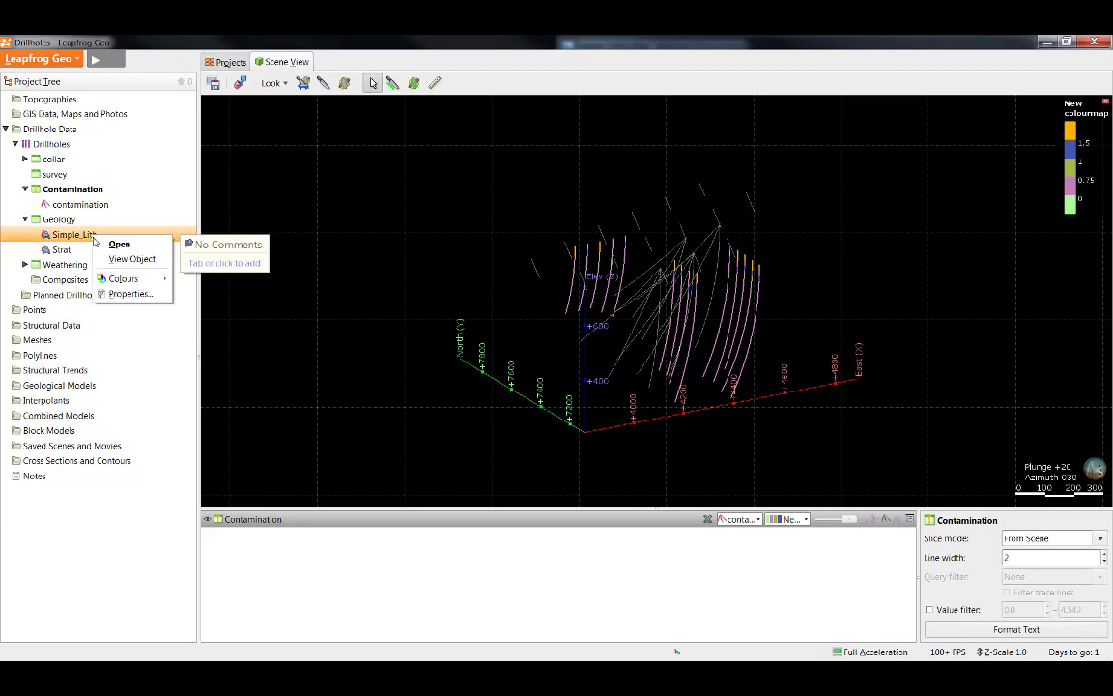
pyautogui.moveTo(152, 281)
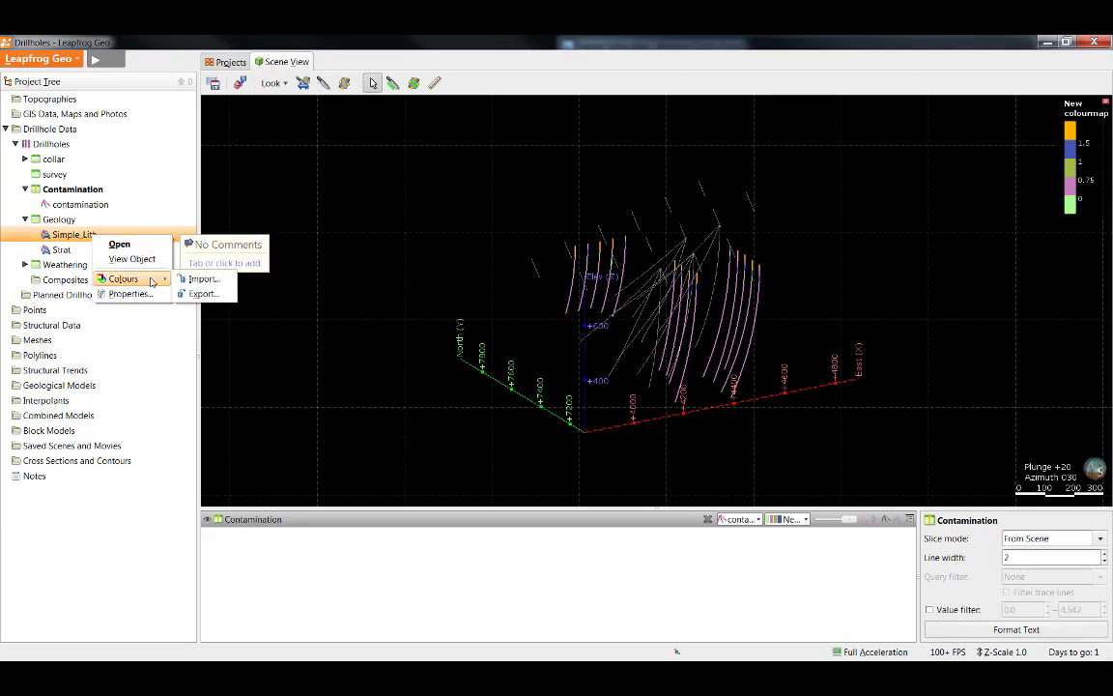
pyautogui.click(201, 294)
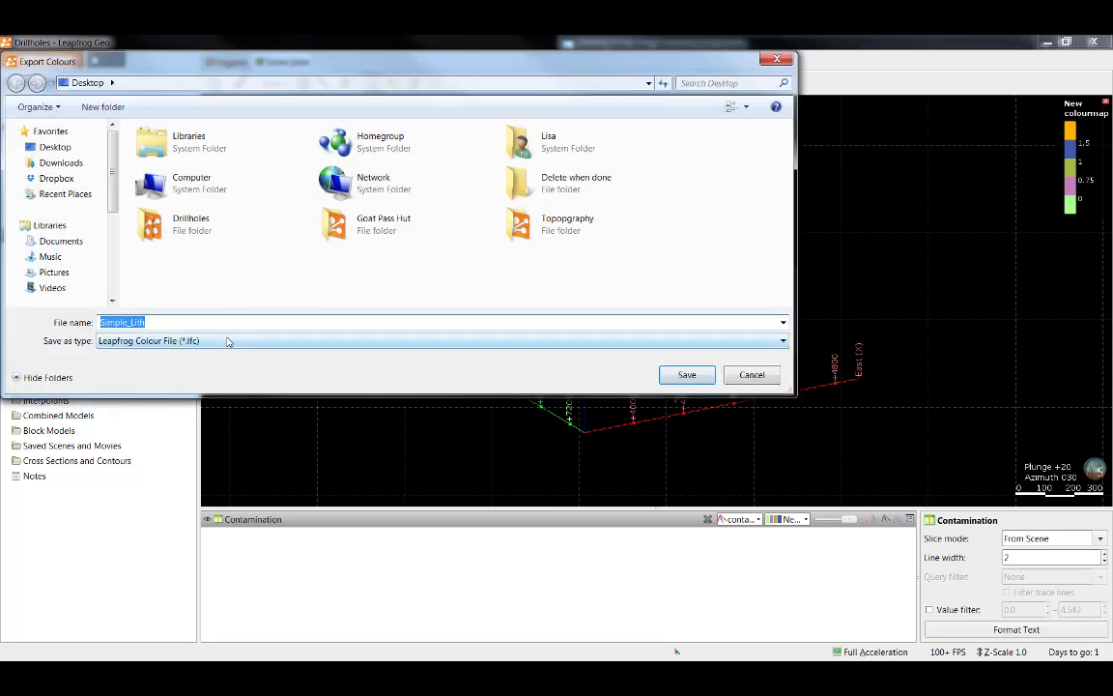